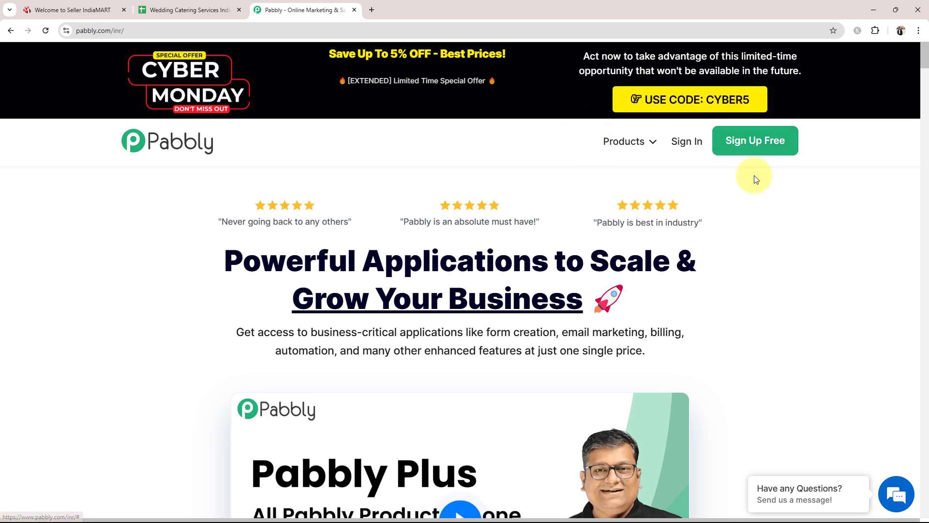
# - Sign in to Pabbly and open the Pabbly Connect application
pyautogui.click(685, 141)
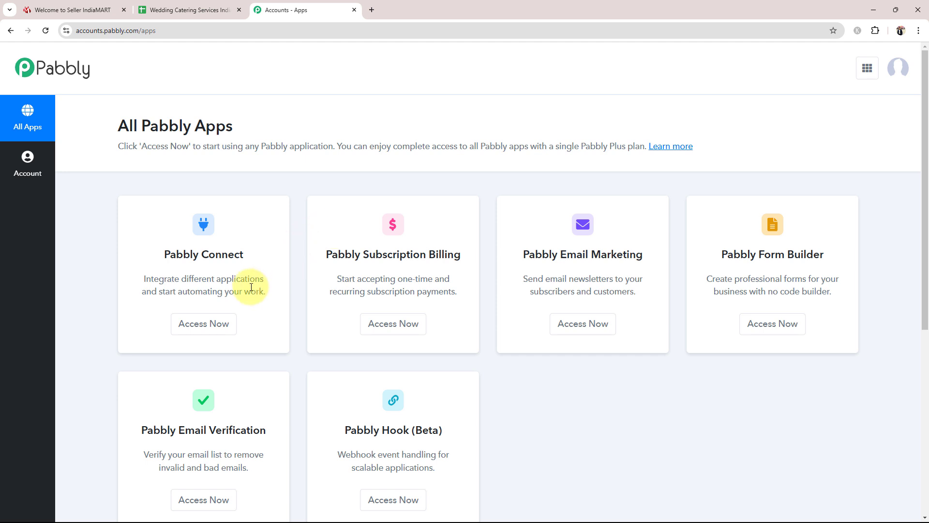
pyautogui.click(222, 331)
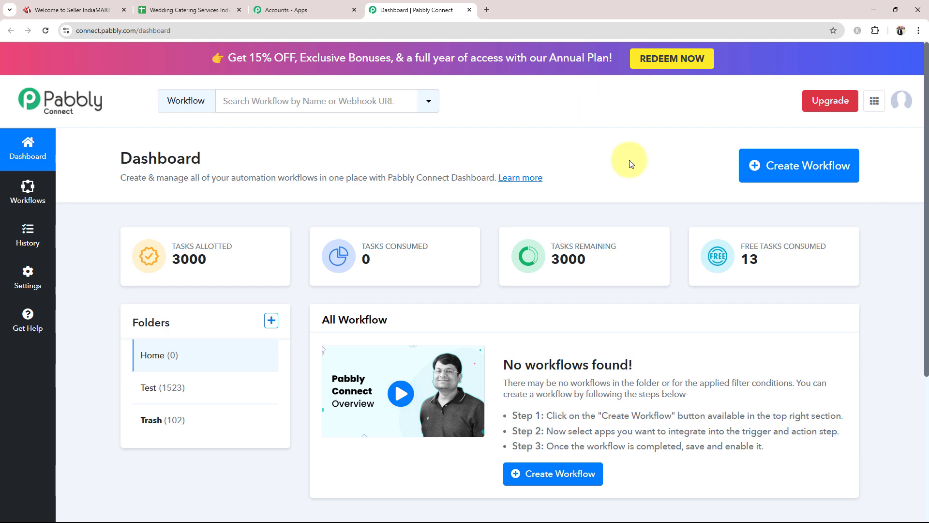
# - Create a workflow in the Home folder with a name beginning "Add IndiaMART Leads to Google Sheets for Wedding Catering" and collapse its trigger step
pyautogui.click(831, 163)
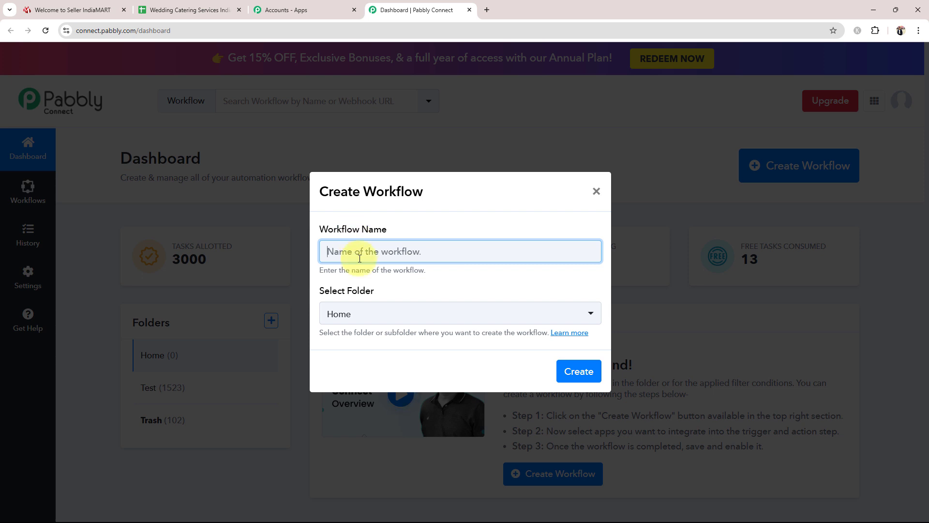
pyautogui.hotkey('ctrl', 'v')
pyautogui.click(373, 282)
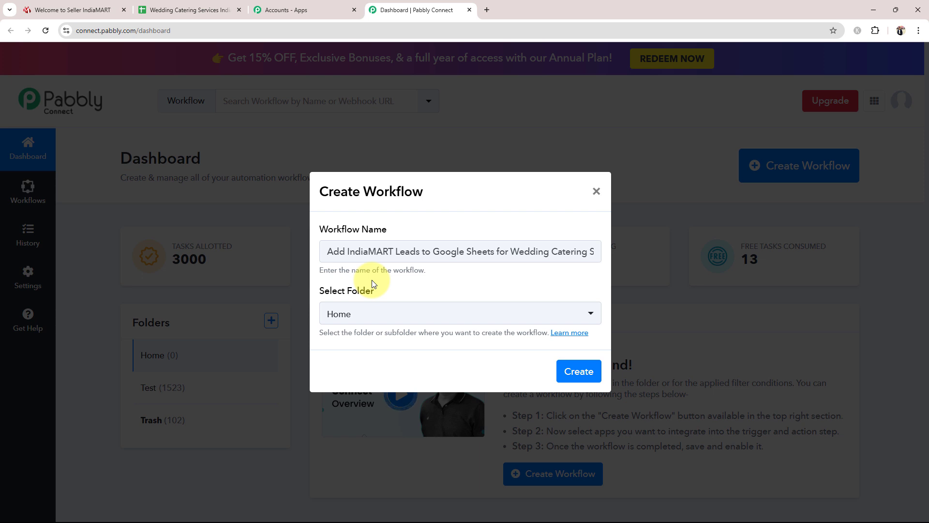
pyautogui.click(343, 315)
pyautogui.click(338, 368)
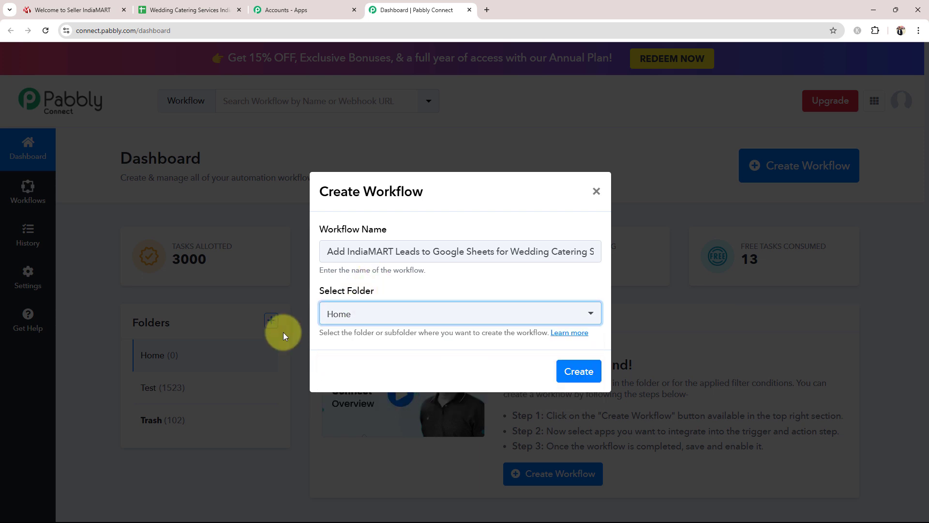
pyautogui.click(571, 371)
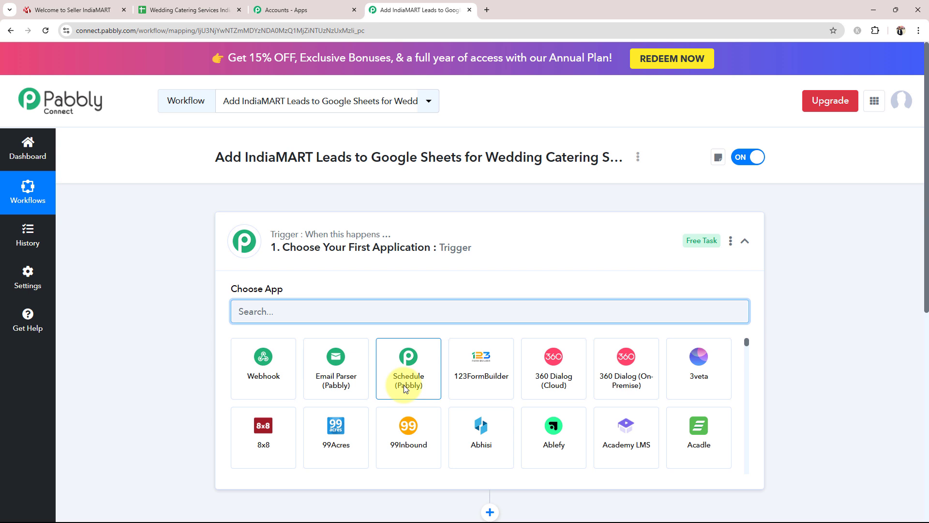
pyautogui.click(506, 255)
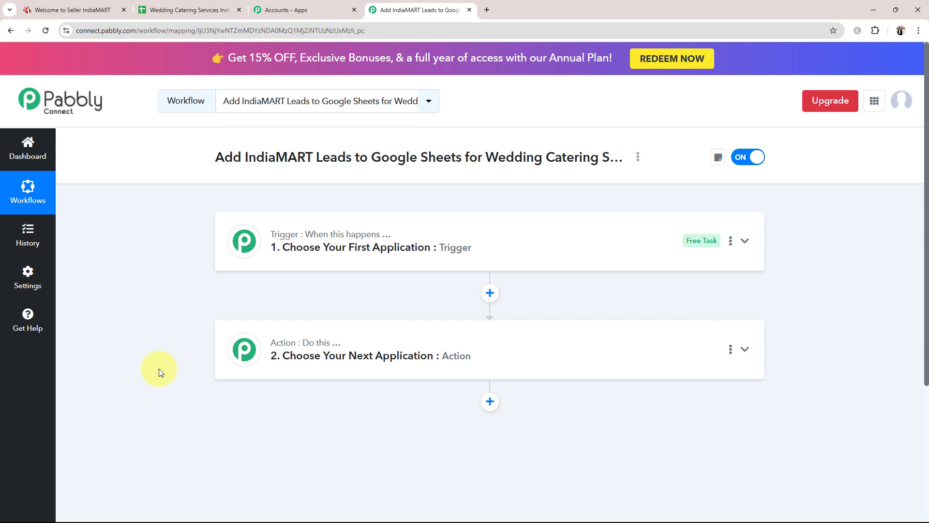
# - Review the IndiaMART seller dashboard and the lead columns in the Wedding Catering Services IndiaMART Leads spreadsheet
pyautogui.click(58, 9)
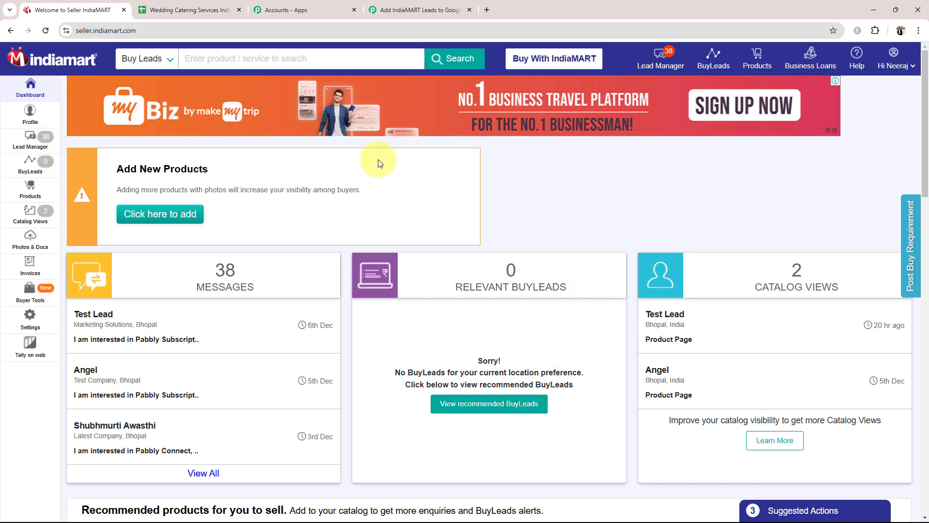
pyautogui.click(182, 10)
pyautogui.click(152, 186)
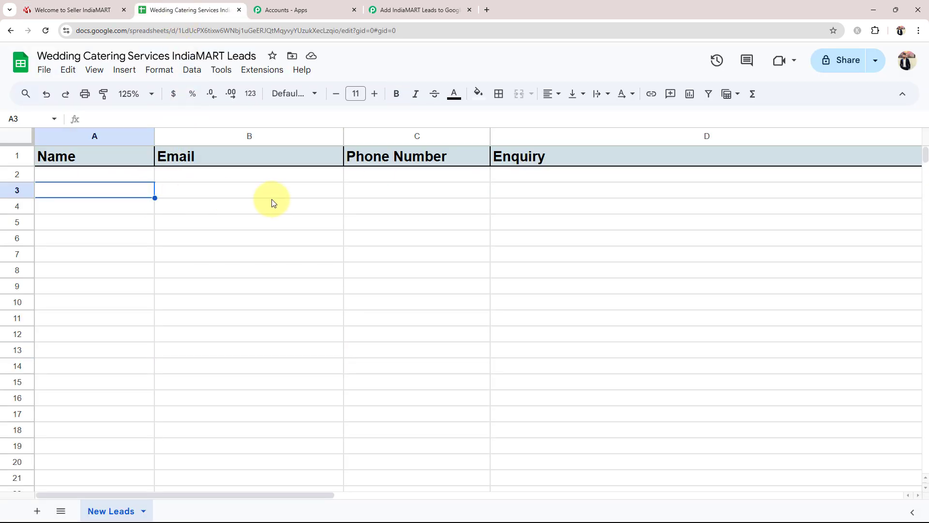
pyautogui.click(272, 196)
pyautogui.click(406, 189)
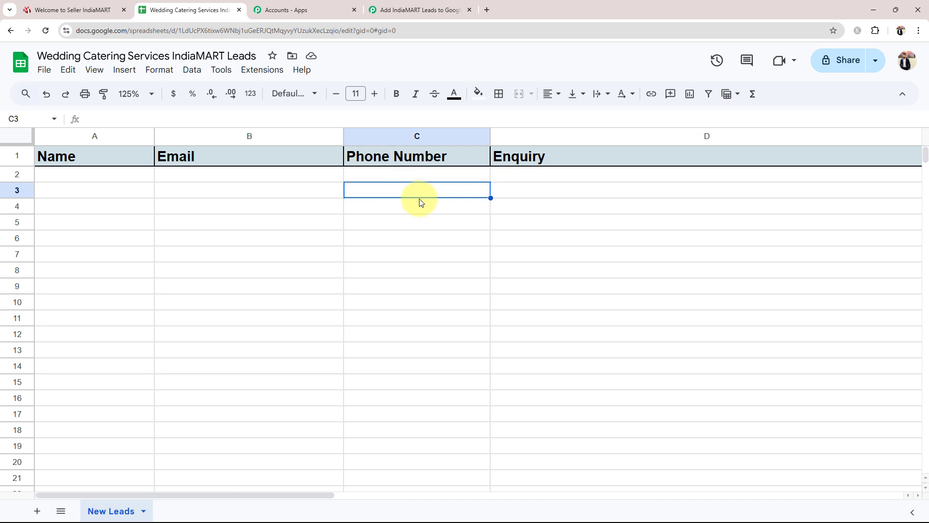
# - In the Pabbly Connect workflow, set the trigger application to IndiaMART with the New Leads event
pyautogui.click(422, 10)
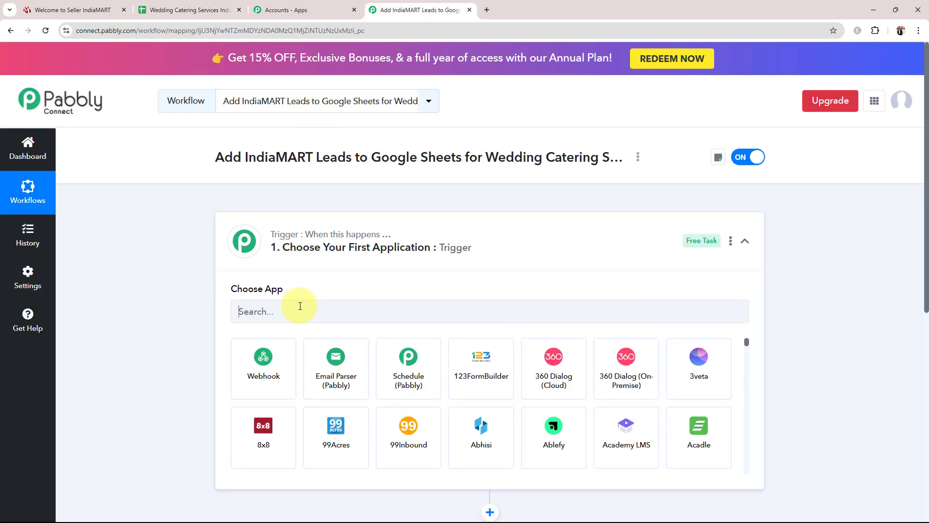
pyautogui.click(300, 306)
pyautogui.write('India')
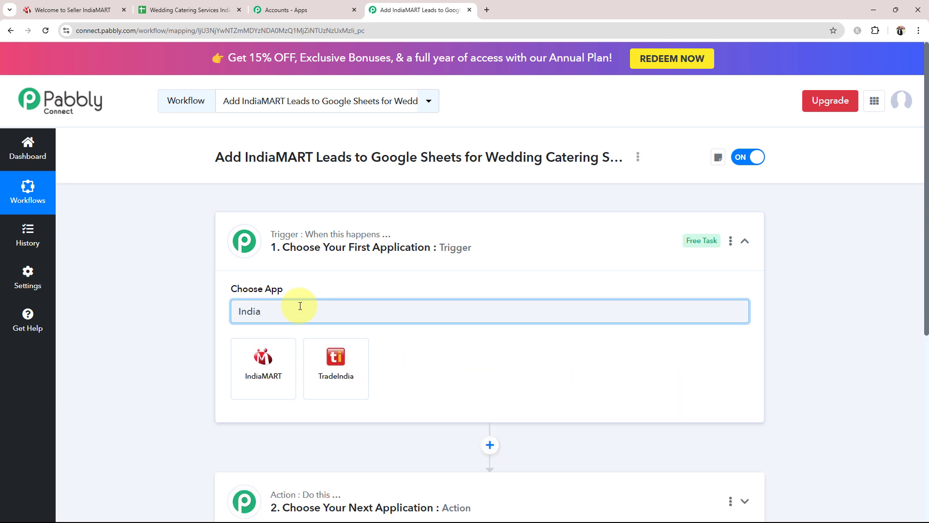
pyautogui.click(250, 383)
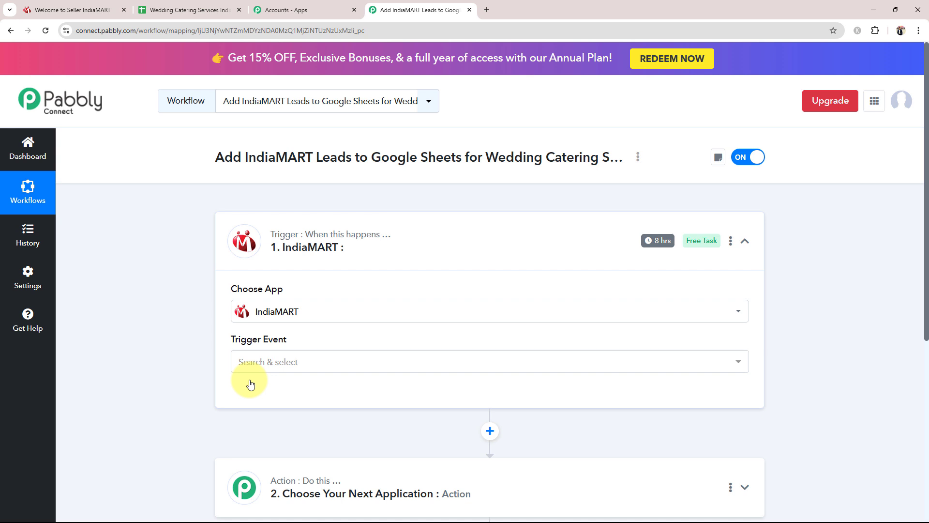
pyautogui.click(277, 369)
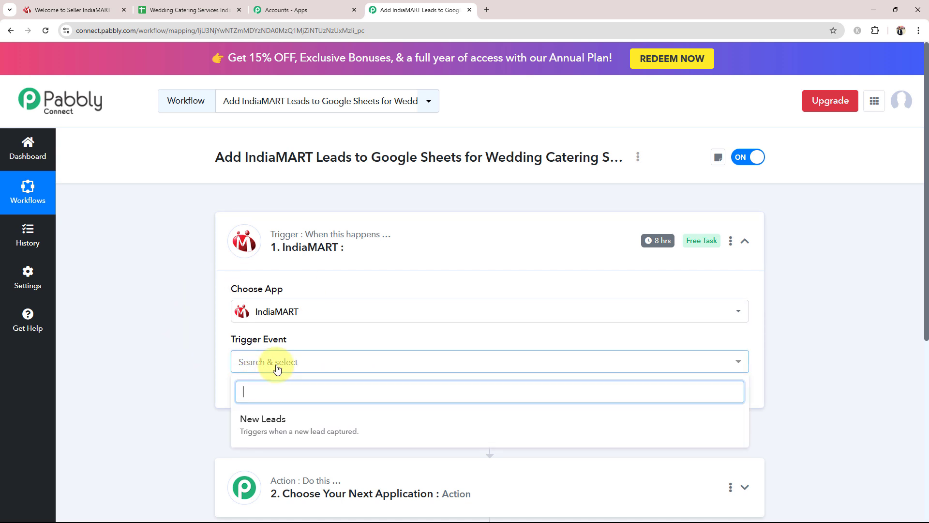
pyautogui.click(264, 416)
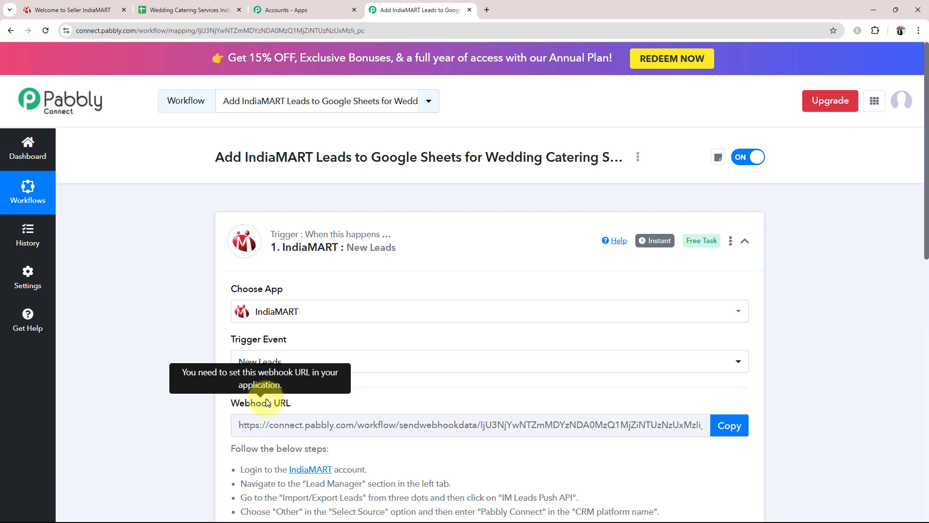
pyautogui.click(461, 252)
# - Set the workflow's action application to Google Sheets with the Add New Row event
pyautogui.click(363, 325)
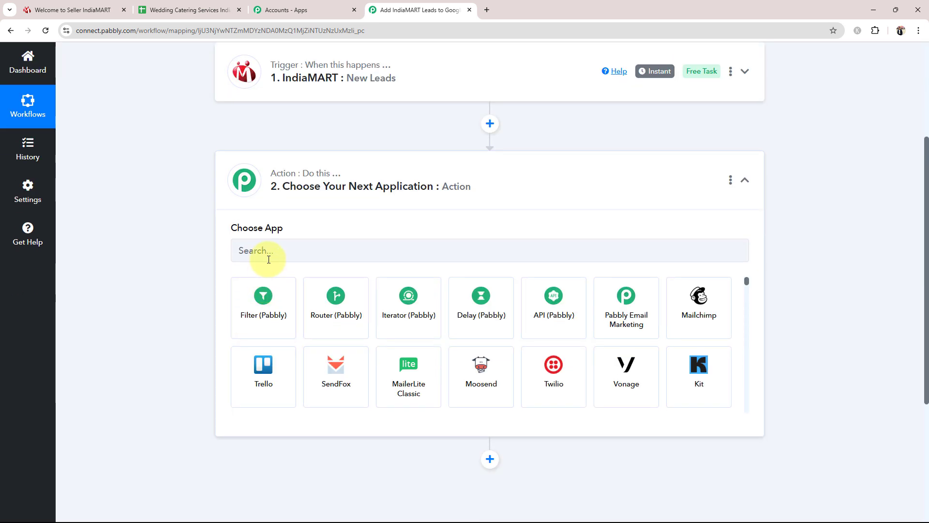
pyautogui.click(269, 259)
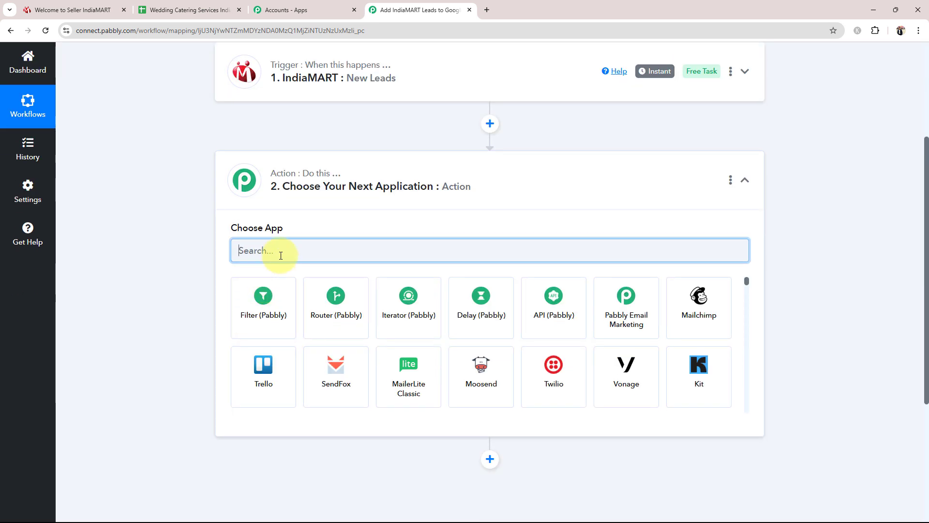
pyautogui.write('Google')
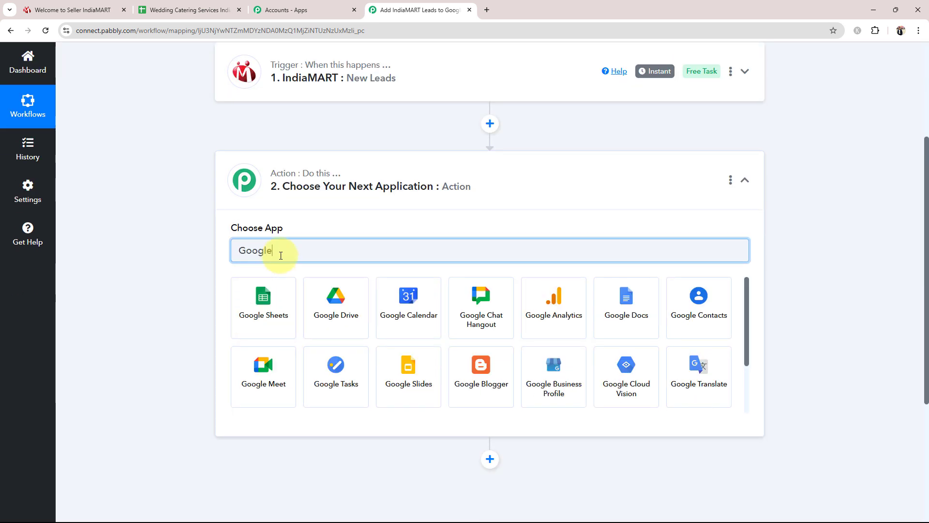
pyautogui.click(254, 298)
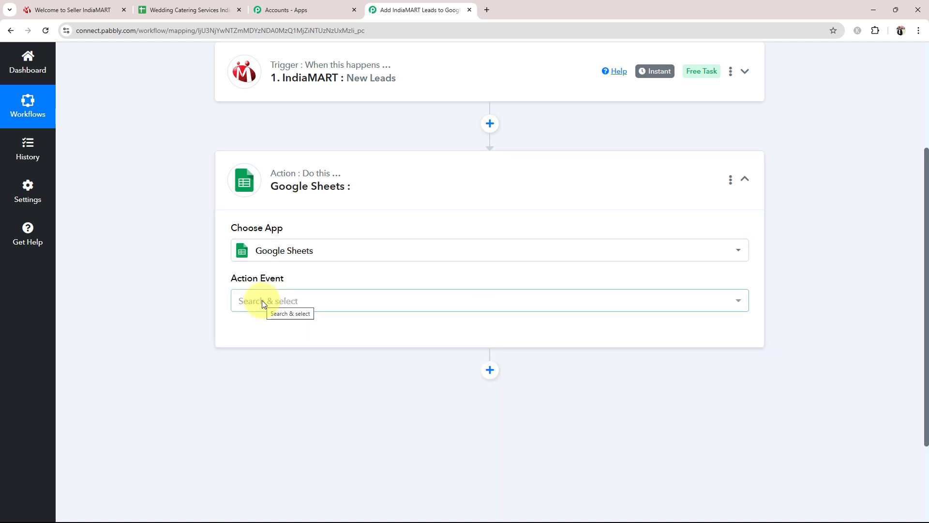
pyautogui.click(263, 300)
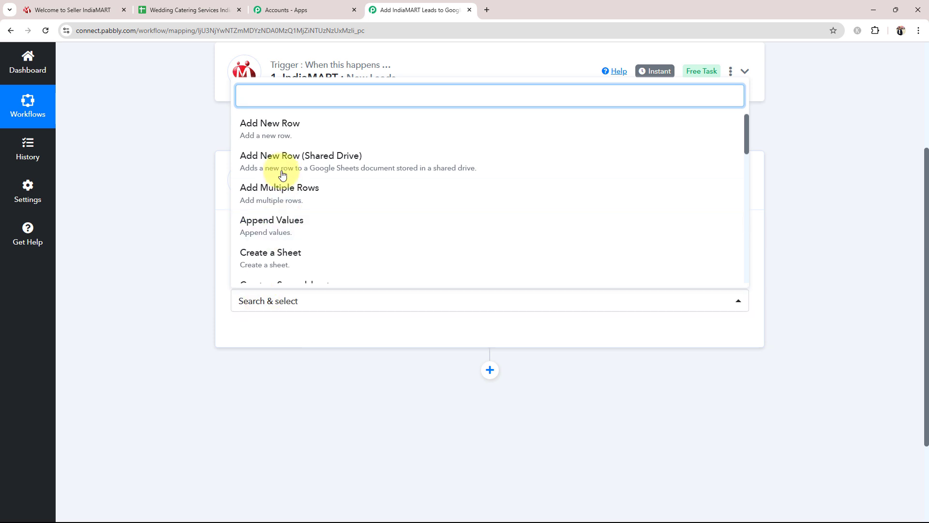
pyautogui.click(264, 125)
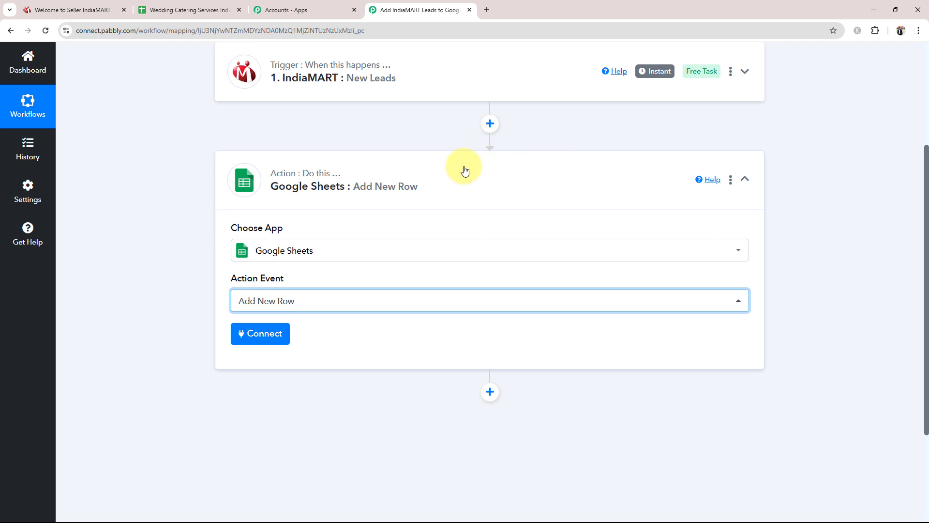
pyautogui.click(450, 180)
pyautogui.scroll(4, 357, 265)
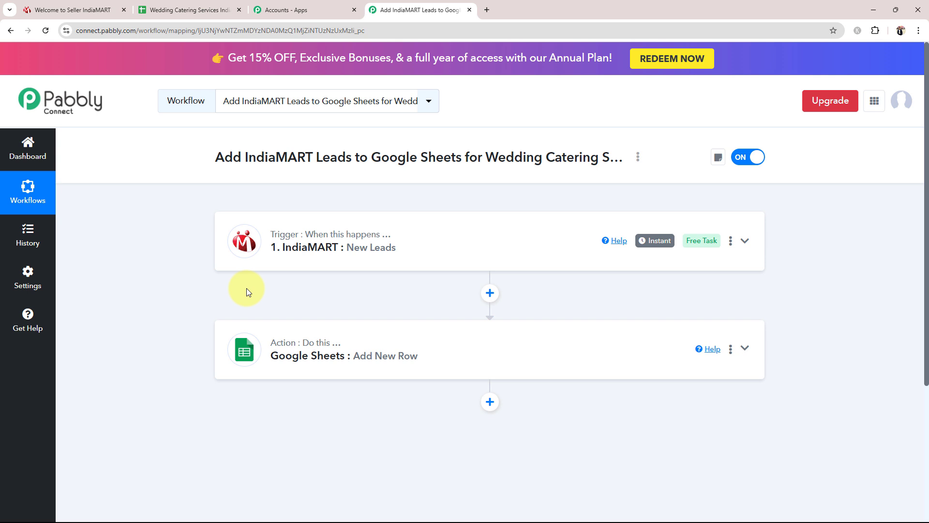
# - Copy the webhook URL from the IndiaMART New Leads trigger and review its setup instructions
pyautogui.click(383, 247)
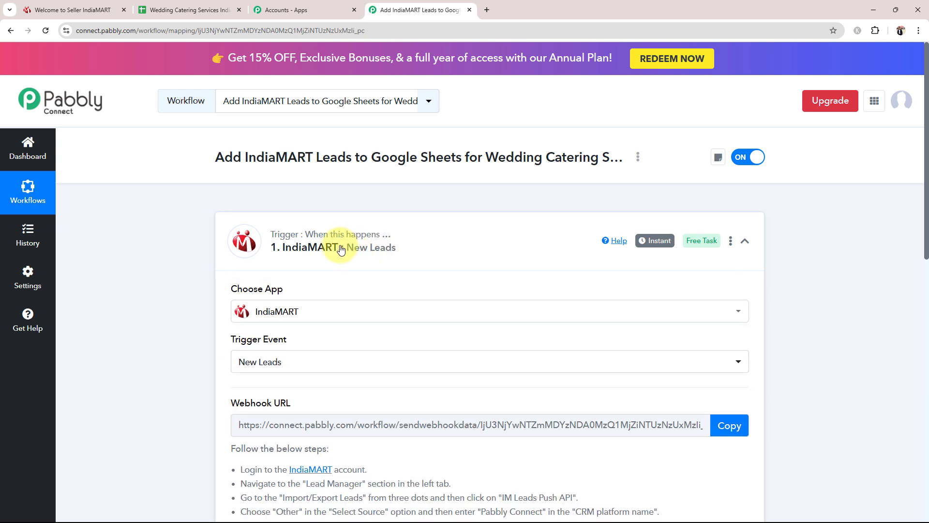
pyautogui.scroll(-4, 218, 364)
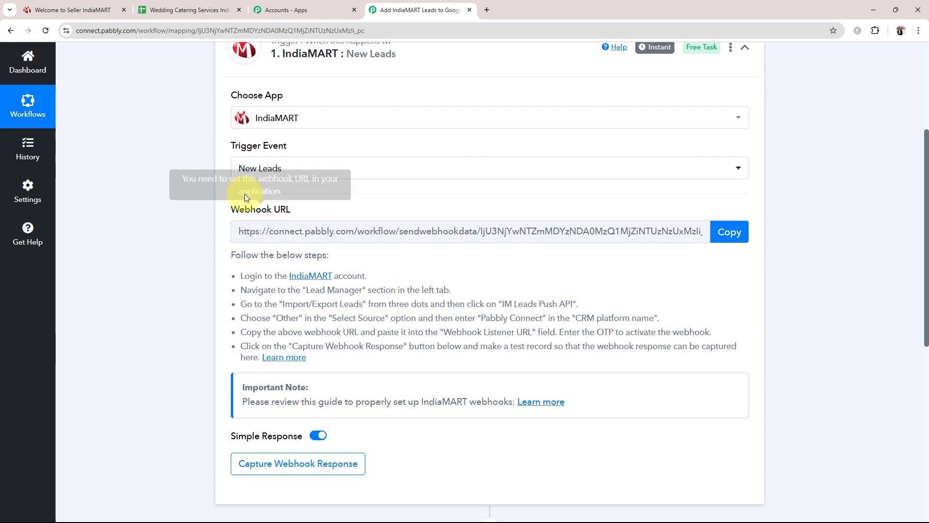
pyautogui.moveTo(328, 203); pyautogui.dragTo(228, 211)
pyautogui.click(175, 271)
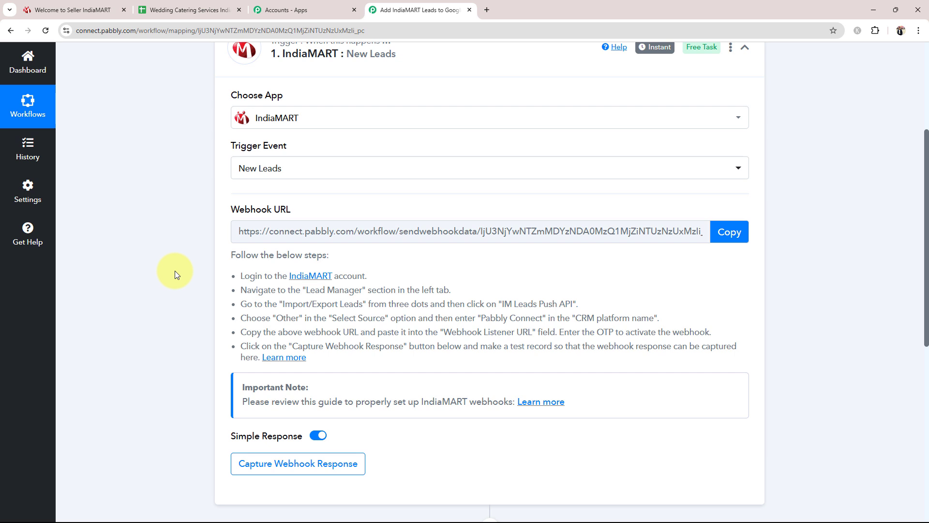
pyautogui.moveTo(213, 218); pyautogui.dragTo(361, 216)
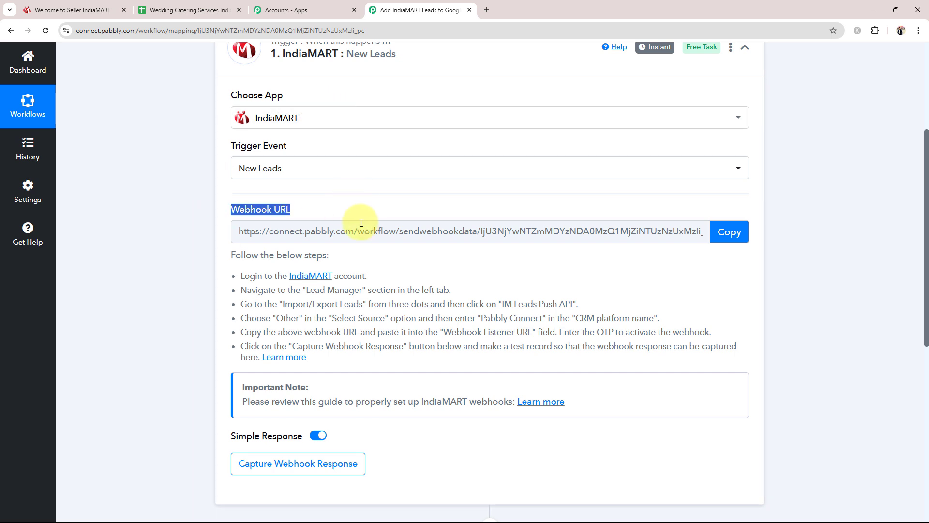
pyautogui.click(160, 281)
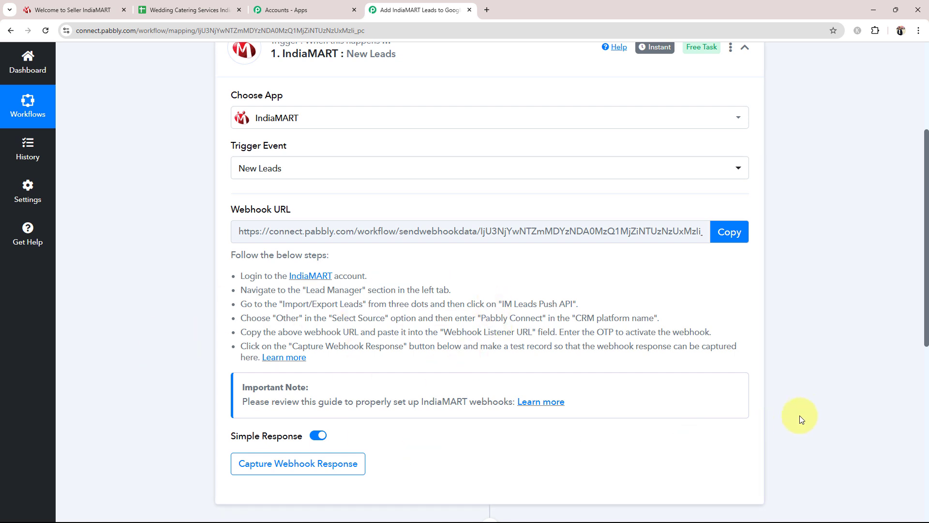
pyautogui.click(729, 232)
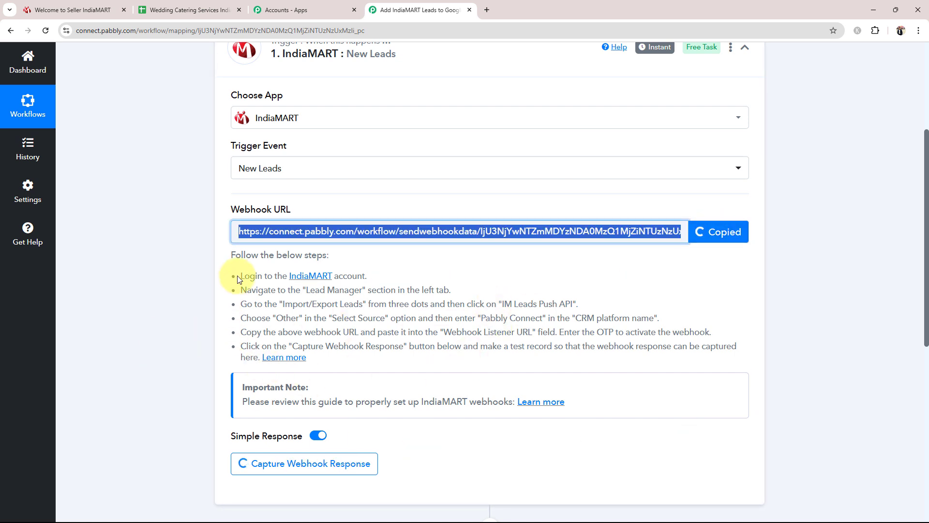
pyautogui.moveTo(240, 275); pyautogui.dragTo(309, 388)
pyautogui.click(95, 312)
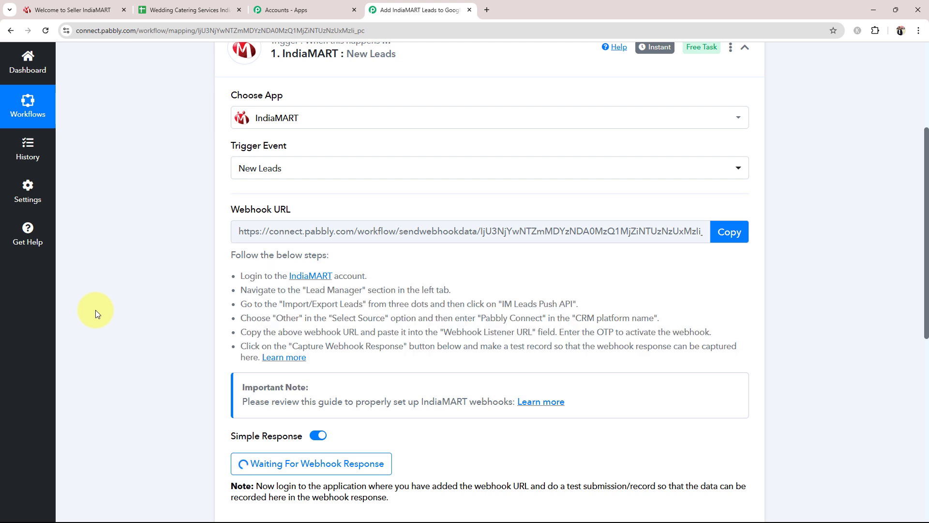
# - Switch to IndiaMART and open the Push API integration page from the Lead Manager's import and export options
pyautogui.click(37, 8)
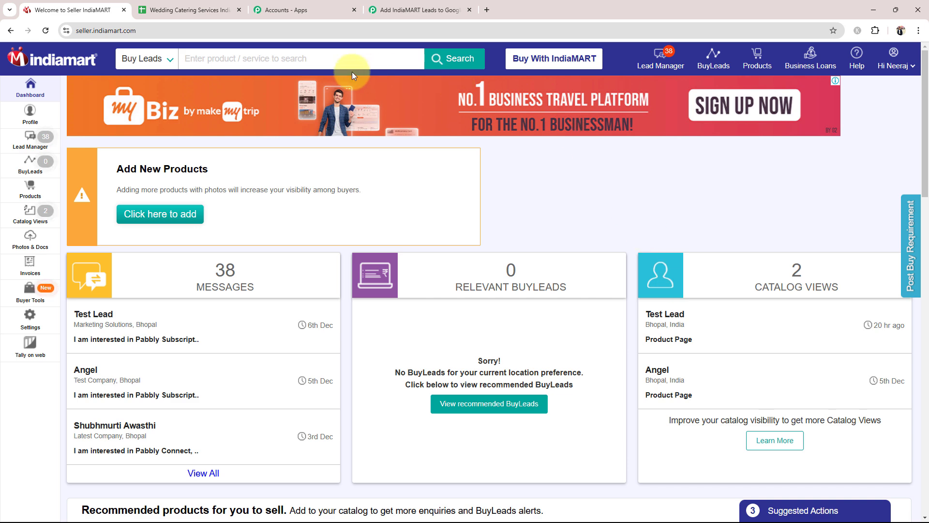
pyautogui.click(22, 149)
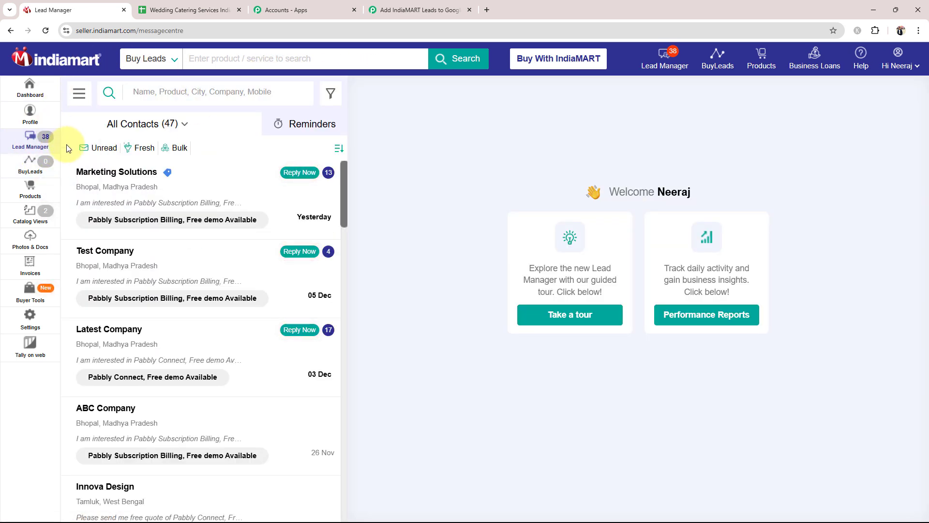
pyautogui.click(79, 94)
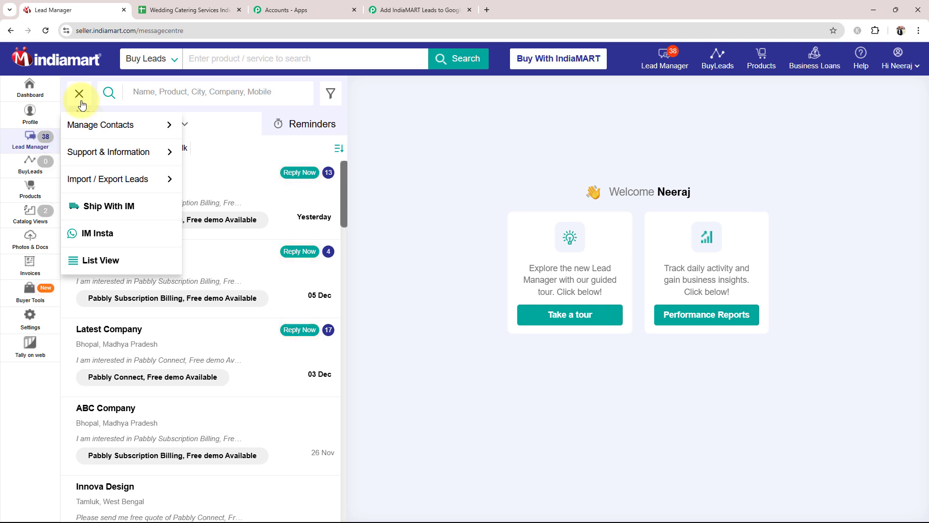
pyautogui.moveTo(103, 179)
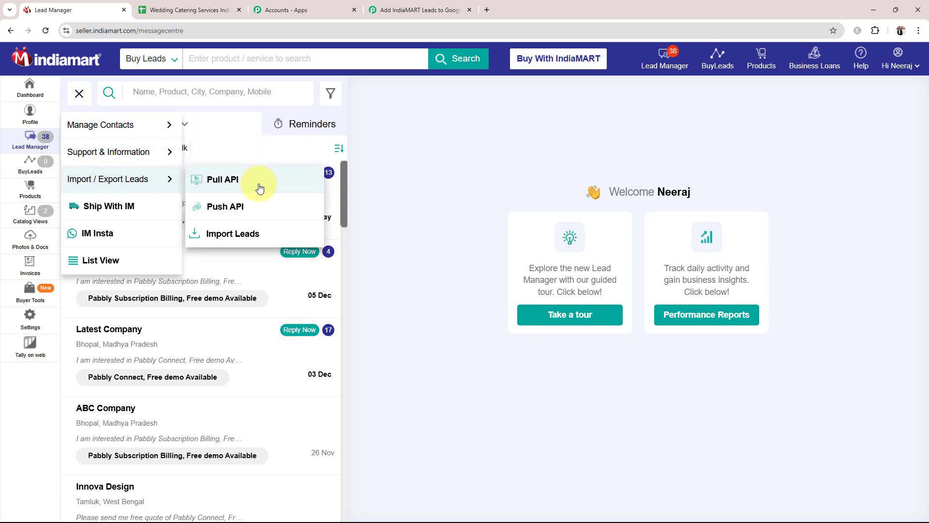
pyautogui.click(250, 221)
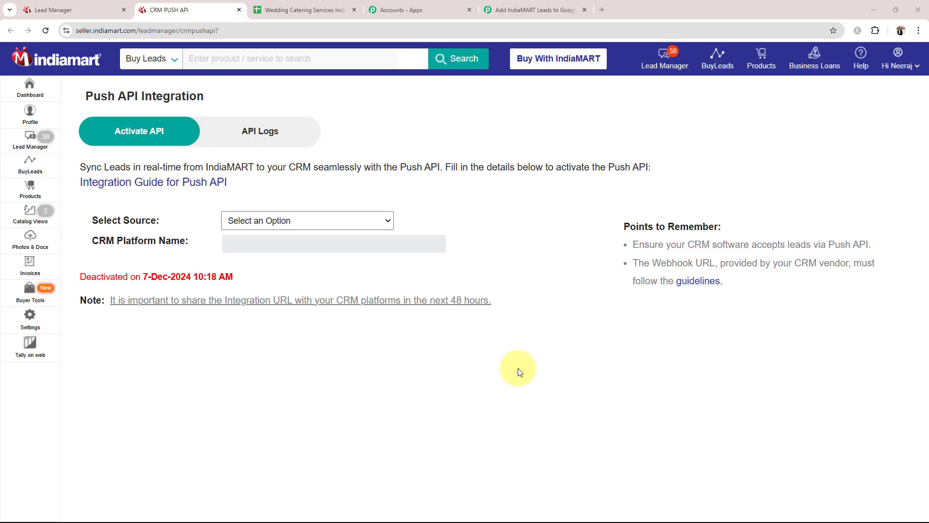
# - Set the Push API integration source to Other and enter Pabbly Connect as the CRM platform name
pyautogui.click(303, 223)
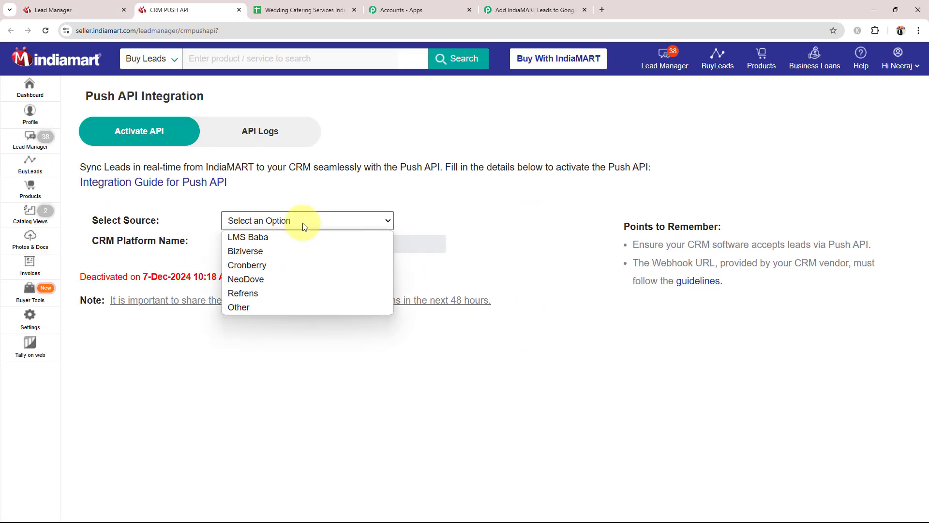
pyautogui.click(265, 309)
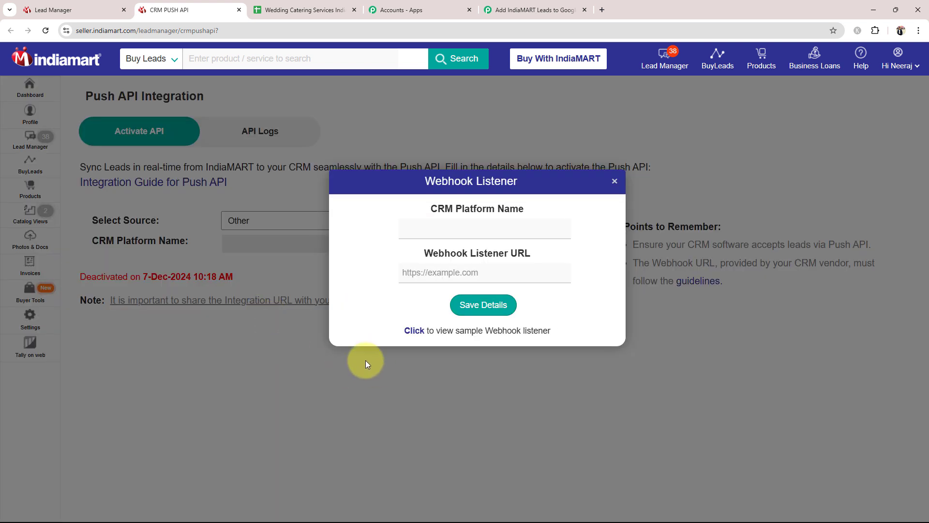
pyautogui.click(442, 230)
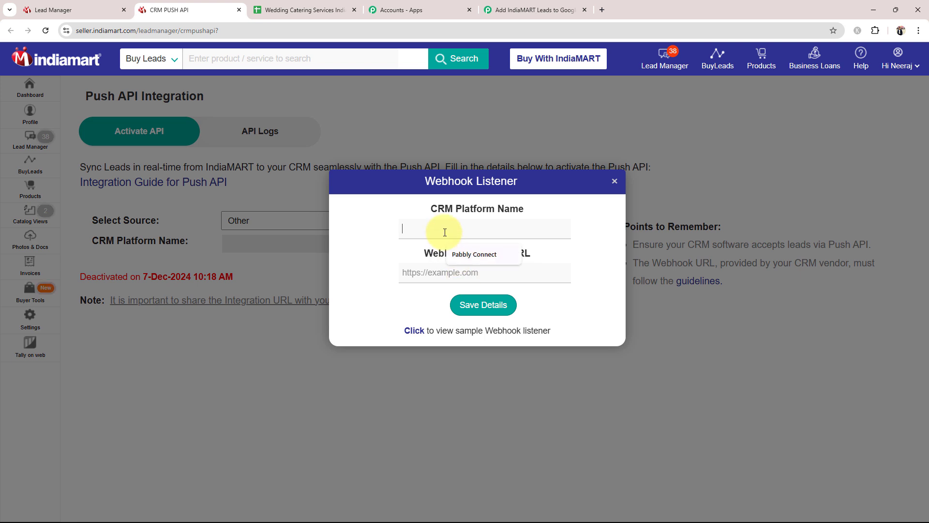
pyautogui.click(484, 254)
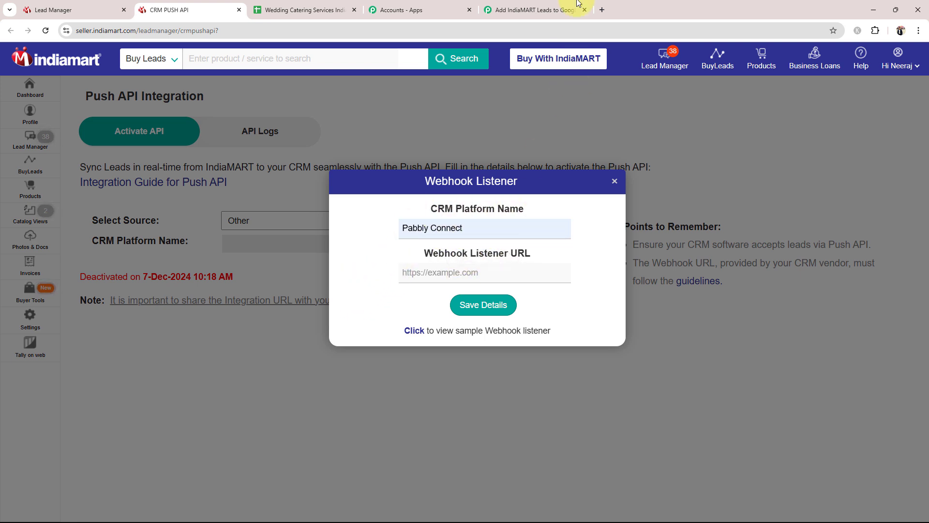
# - Copy the IndiaMART trigger's webhook URL from Pabbly Connect into IndiaMART's Webhook Listener URL and save the details
pyautogui.click(532, 9)
pyautogui.click(729, 232)
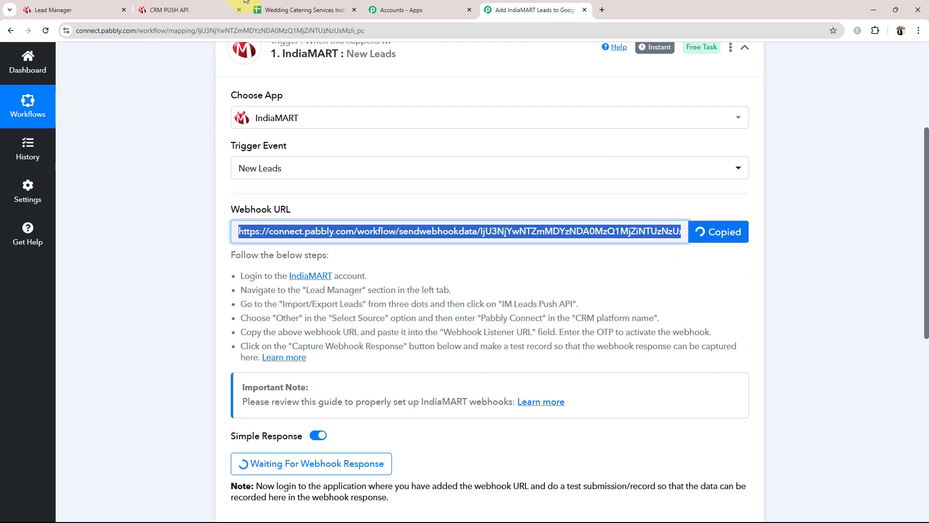
pyautogui.click(227, 11)
pyautogui.click(451, 274)
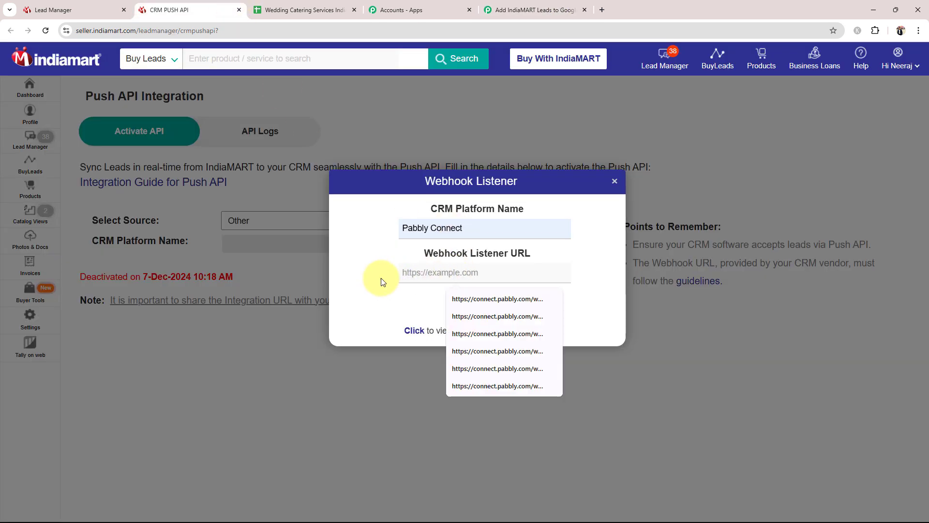
pyautogui.hotkey('ctrl', 'v')
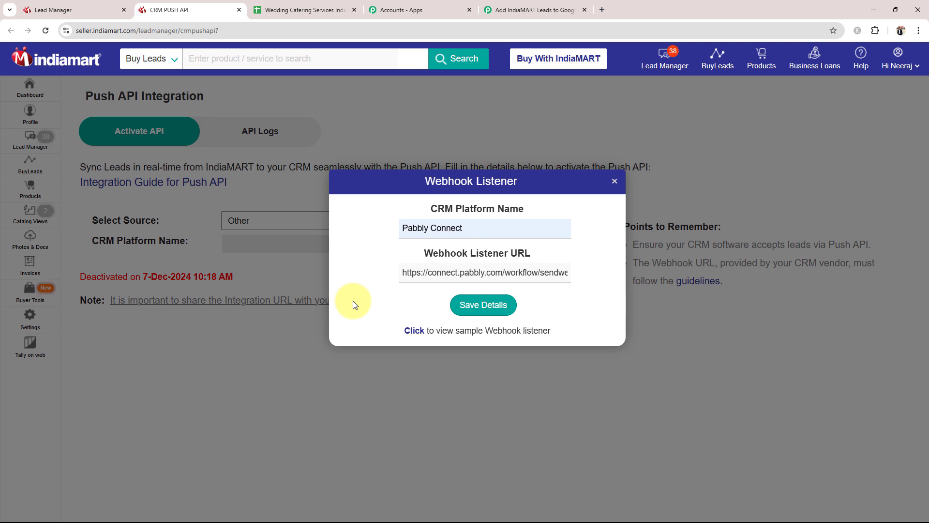
pyautogui.click(483, 305)
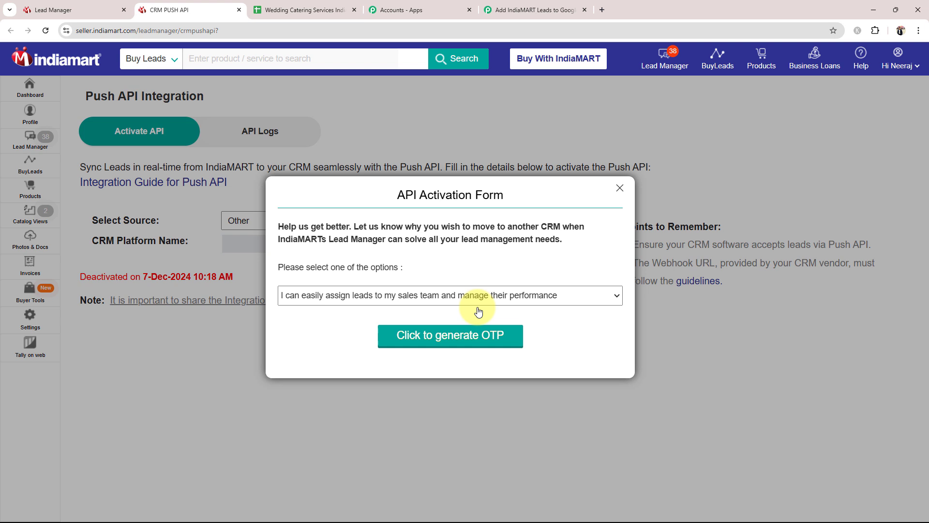
# - Give the reason about permanently saving IndiaMART leads, generate an OTP, and submit the verification code to activate the Push API
pyautogui.click(350, 297)
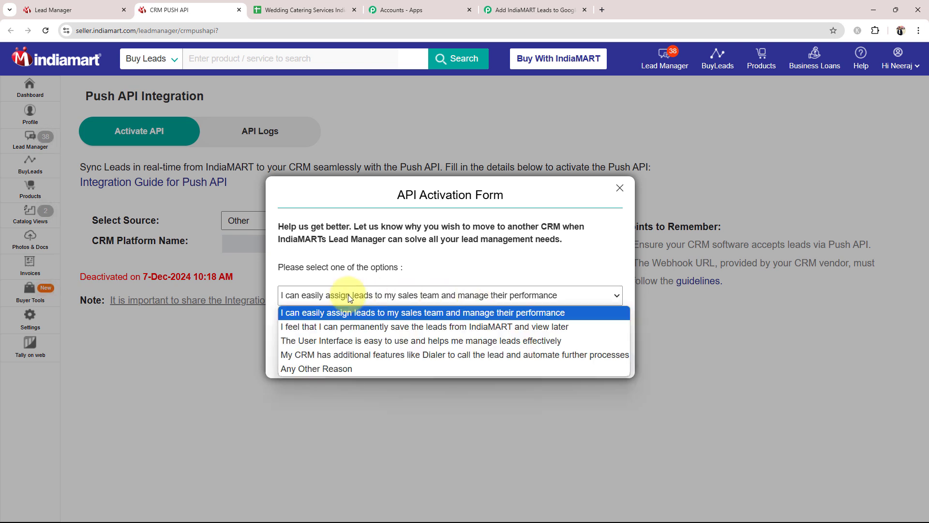
pyautogui.click(348, 326)
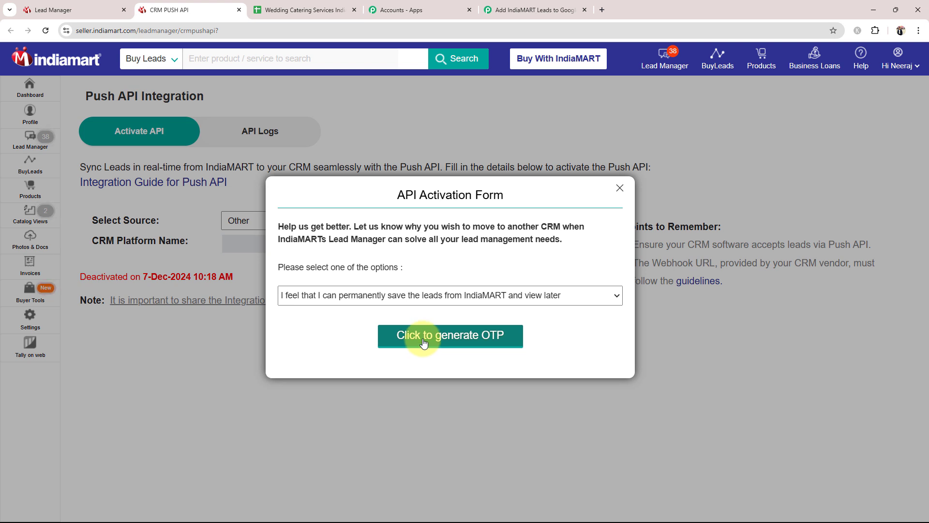
pyautogui.click(457, 336)
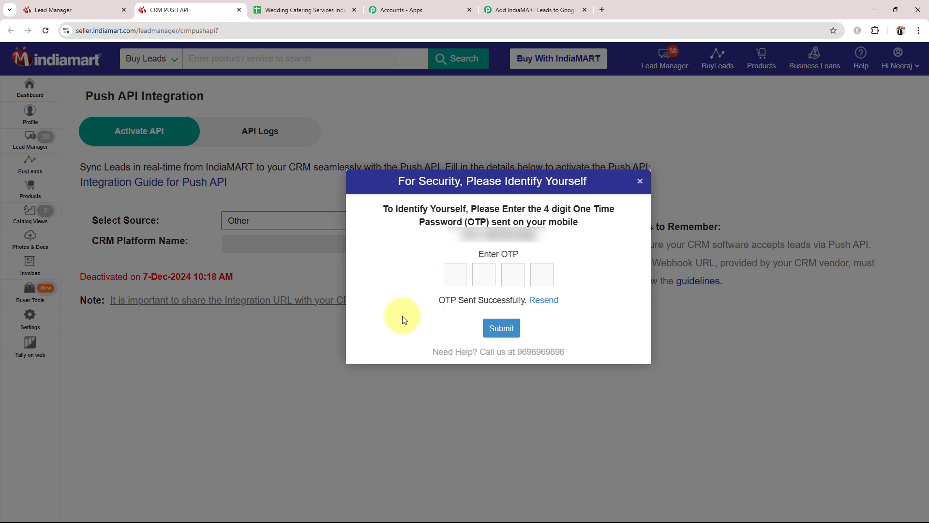
pyautogui.click(503, 328)
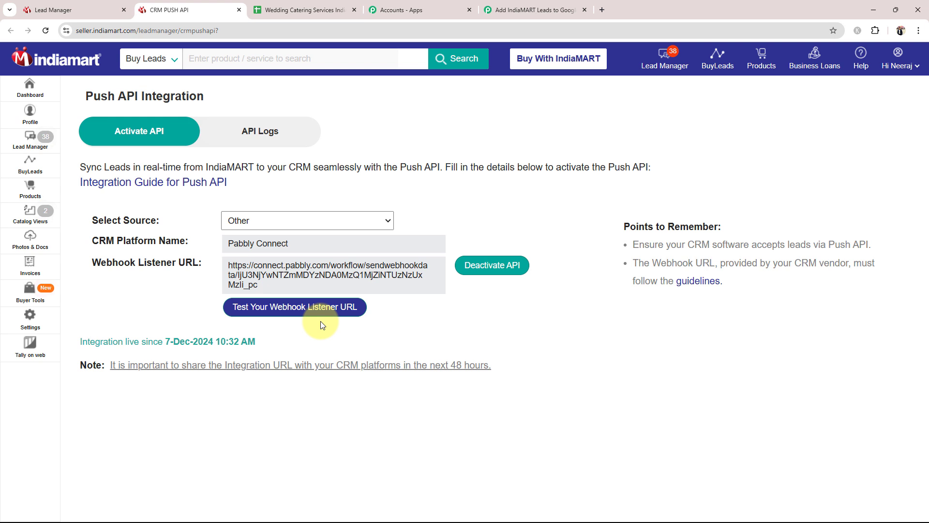
# - Switch to Pabbly Connect and check the webhook response capture status of the IndiaMART New Leads trigger
pyautogui.click(489, 9)
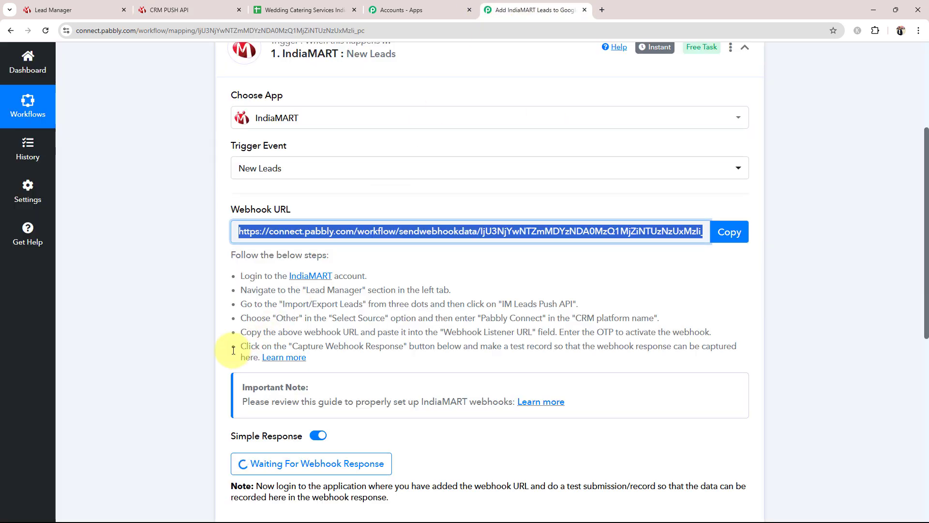
pyautogui.click(196, 362)
pyautogui.scroll(-1, 196, 364)
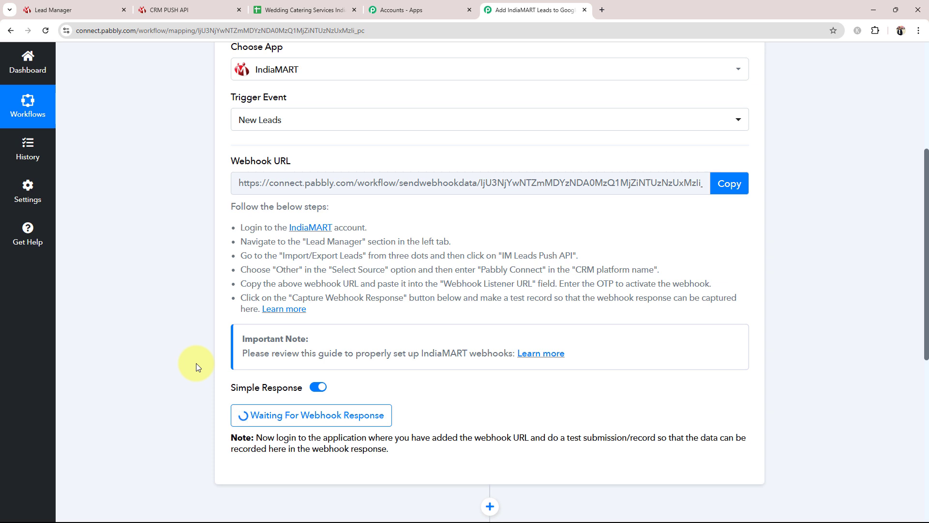
pyautogui.scroll(-3, 196, 366)
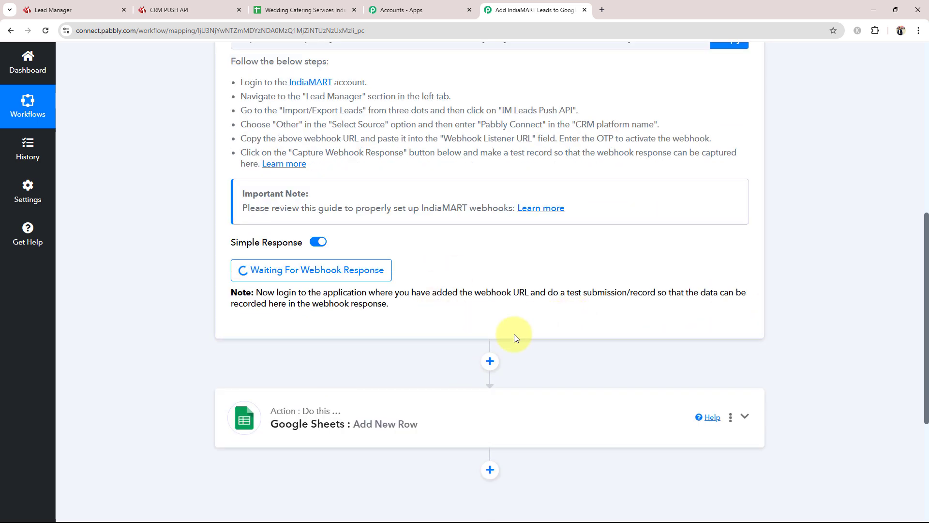
pyautogui.scroll(5, 446, 311)
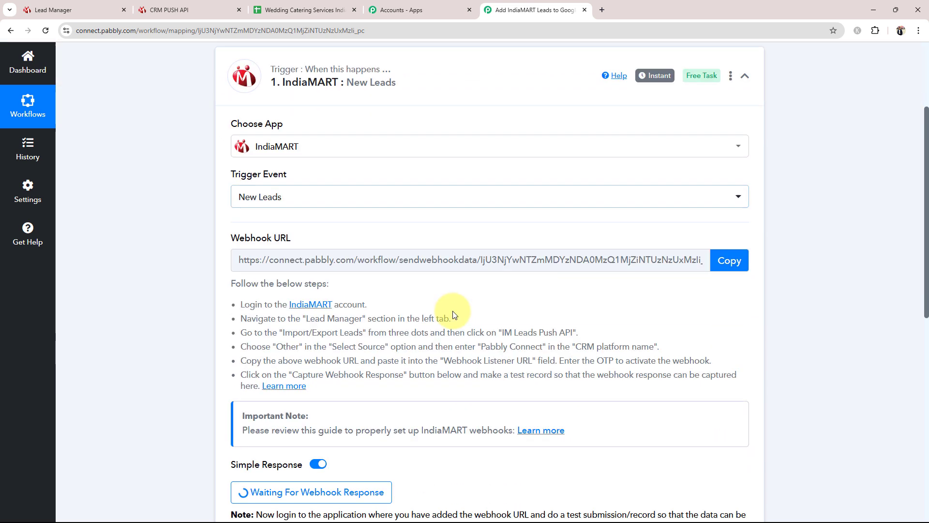
pyautogui.scroll(-1, 453, 312)
pyautogui.scroll(-2, 453, 313)
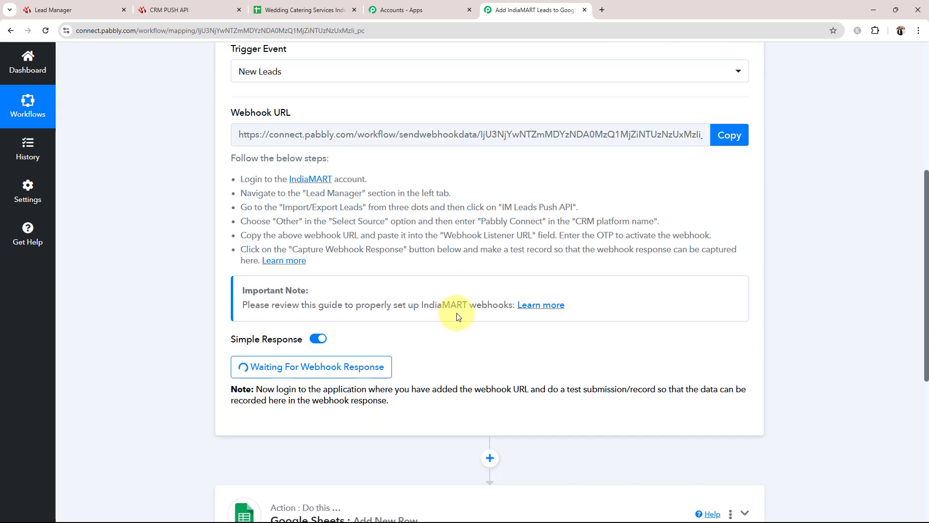
# - Switch to IndiaMART, open webhook listener testing, and send a test lead to the Pabbly Connect webhook URL
pyautogui.click(171, 10)
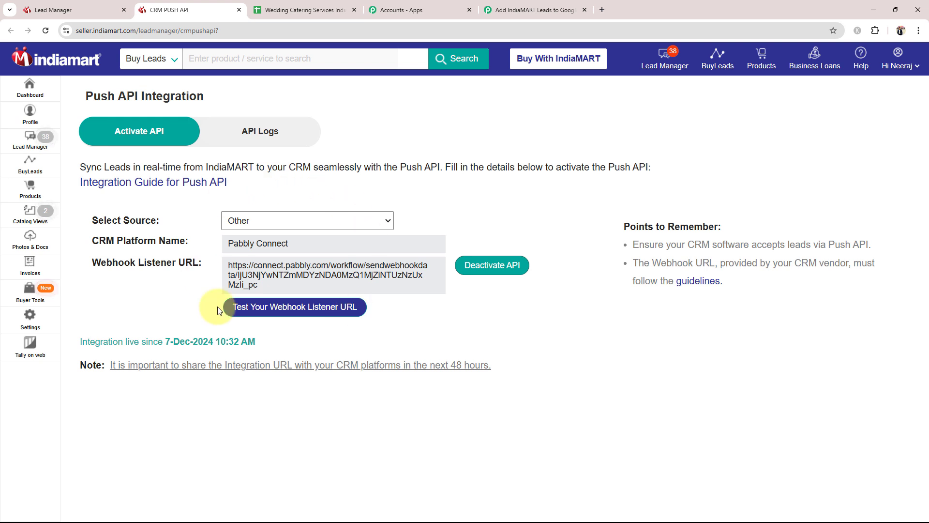
pyautogui.click(296, 313)
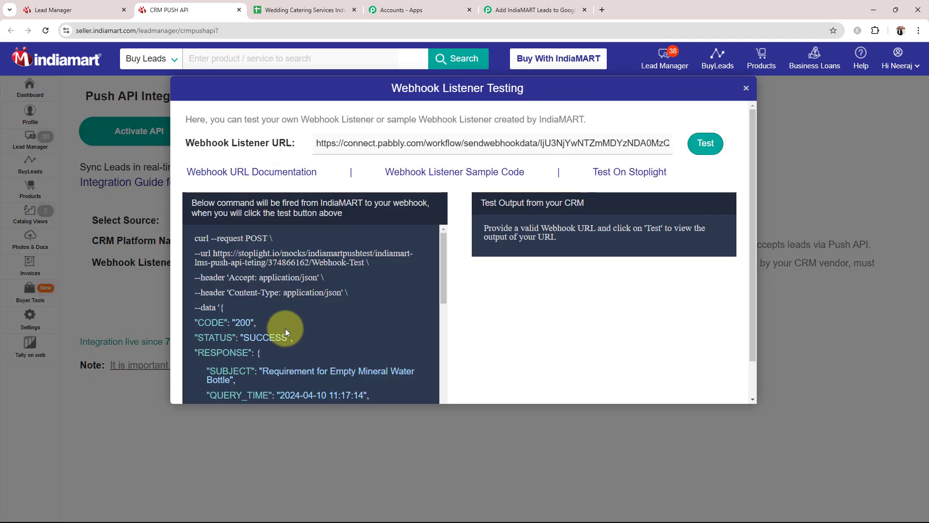
pyautogui.scroll(-3, 287, 327)
pyautogui.scroll(3, 300, 329)
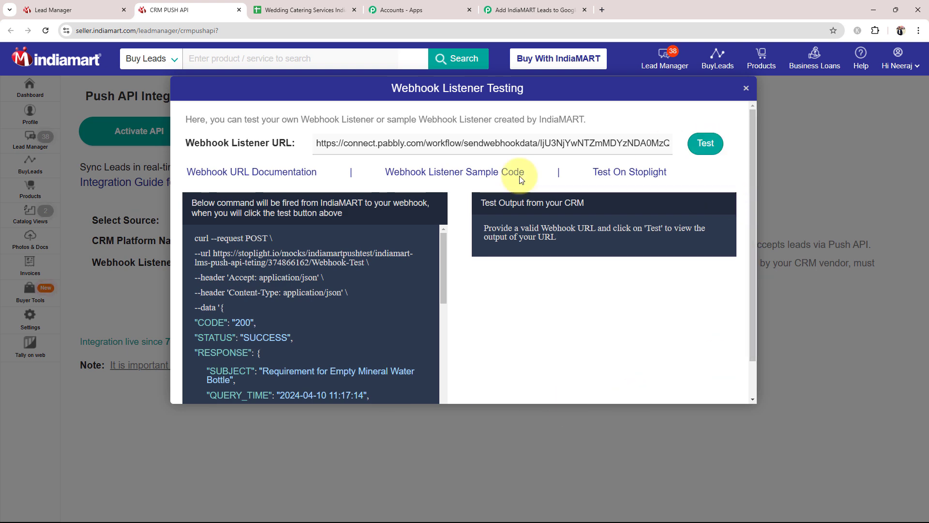
pyautogui.click(534, 8)
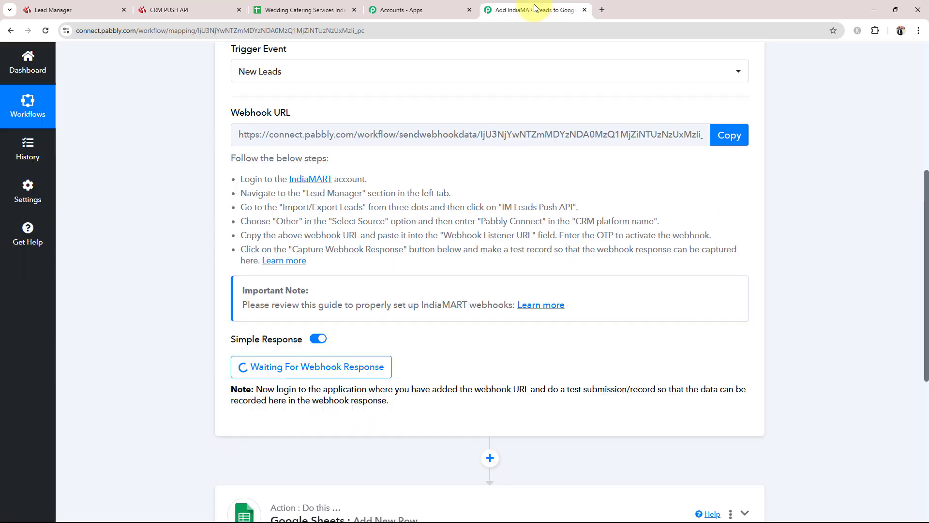
pyautogui.click(191, 10)
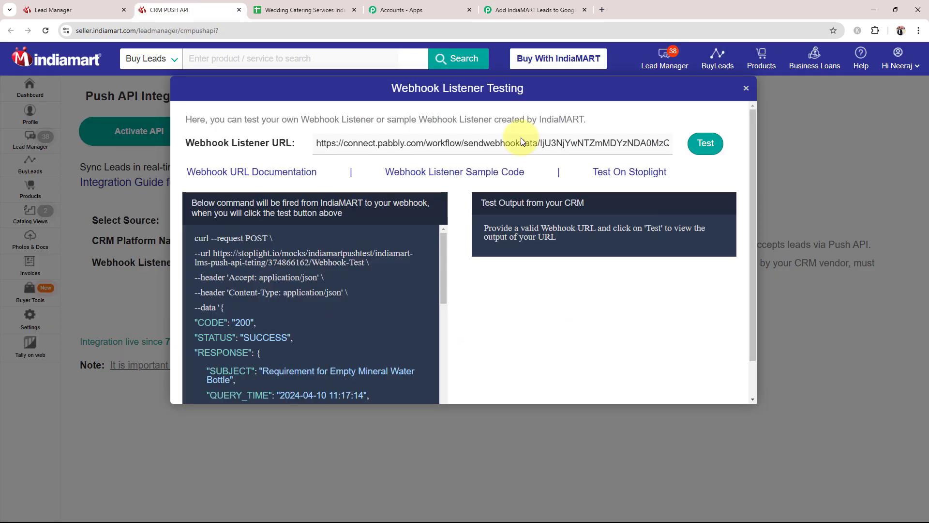
pyautogui.moveTo(322, 143); pyautogui.dragTo(595, 148)
pyautogui.click(543, 339)
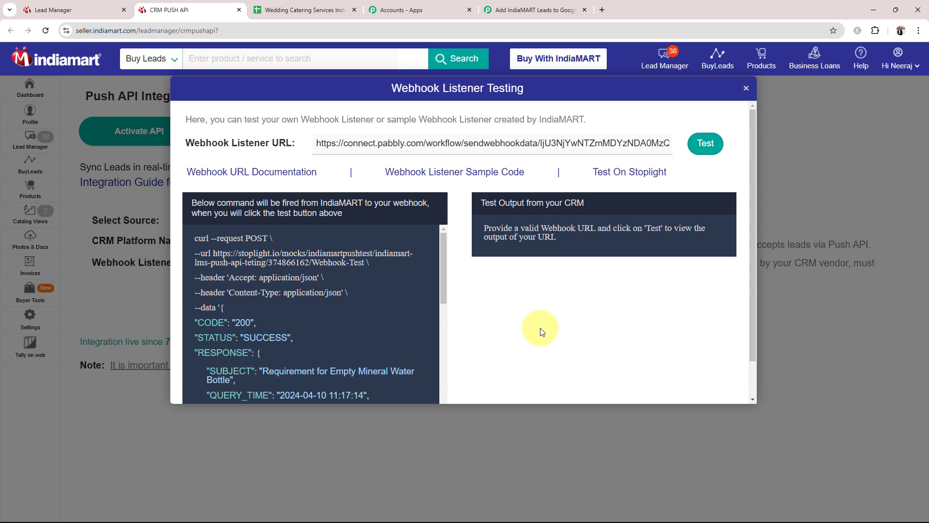
pyautogui.click(706, 144)
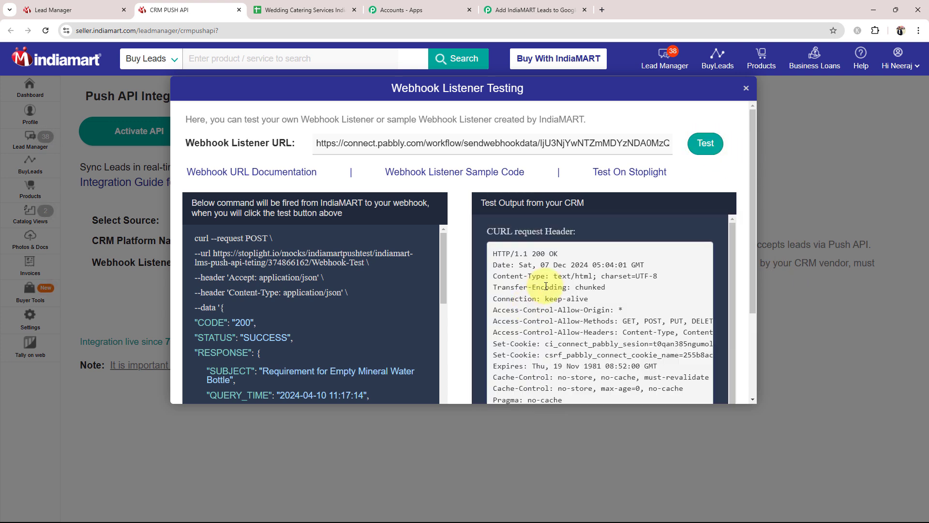
# - Switch to Pabbly Connect and review the test lead's fields in the response received by the IndiaMART trigger
pyautogui.click(506, 10)
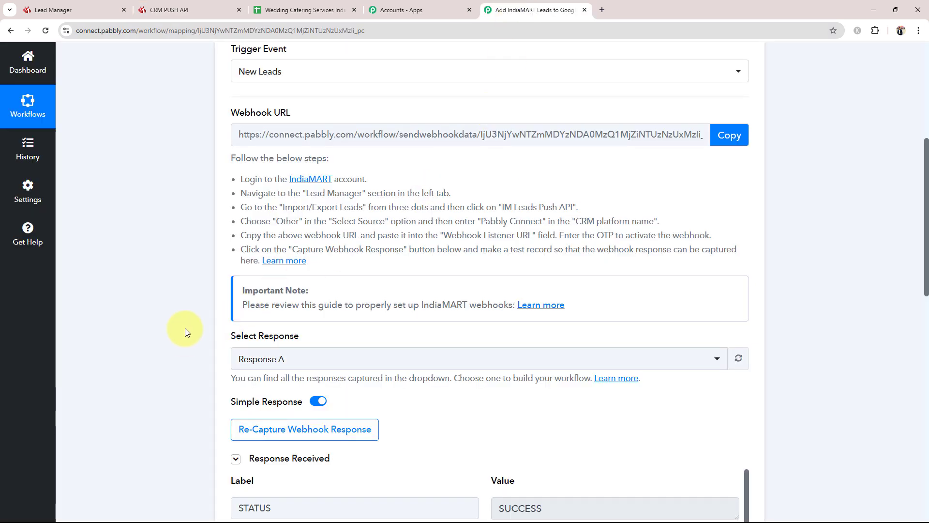
pyautogui.scroll(-5, 214, 394)
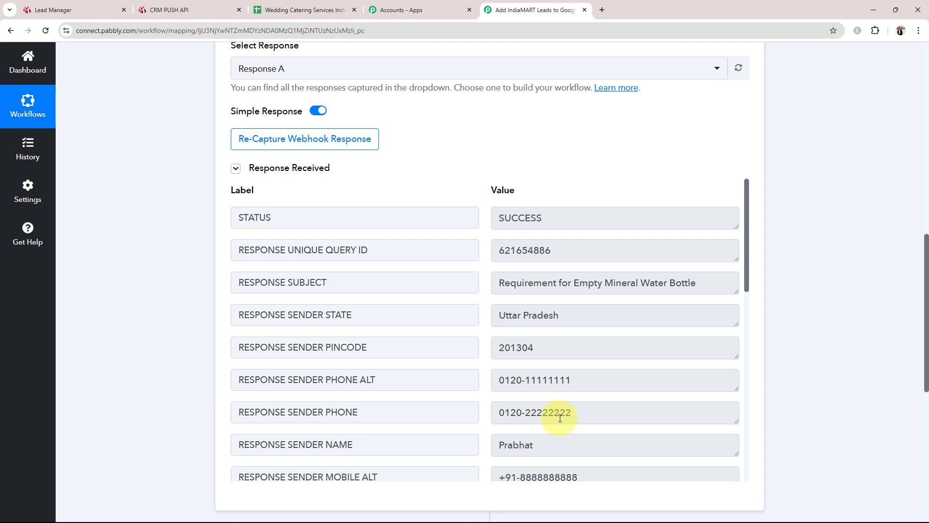
pyautogui.scroll(-2, 560, 418)
pyautogui.scroll(-3, 579, 416)
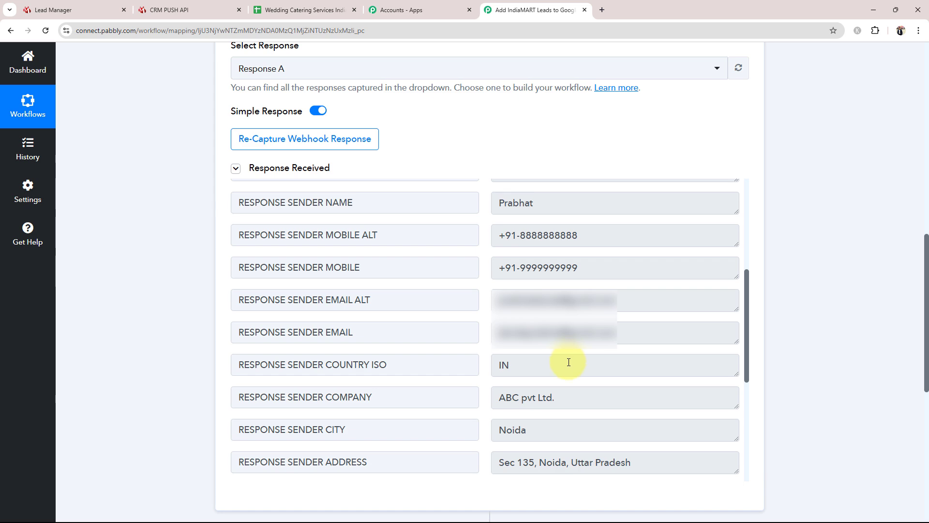
pyautogui.scroll(4, 413, 363)
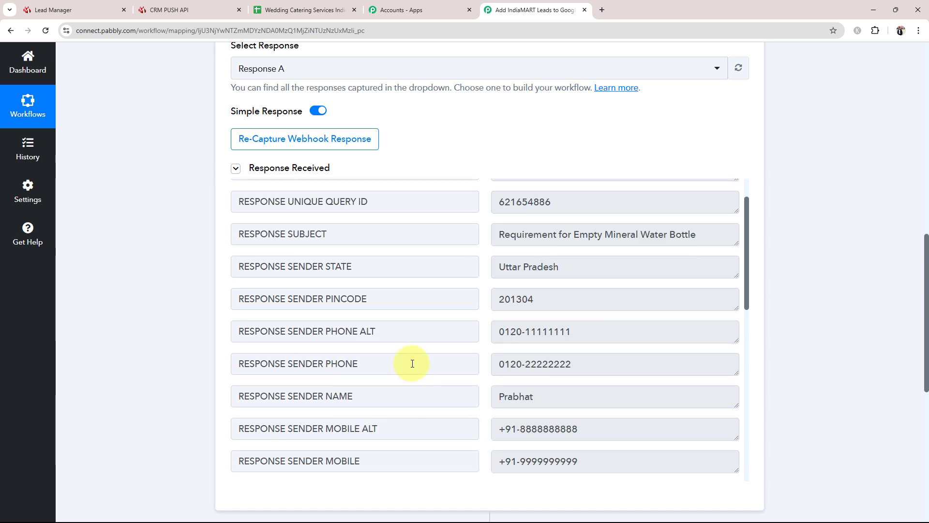
pyautogui.scroll(7, 159, 277)
pyautogui.scroll(5, 160, 278)
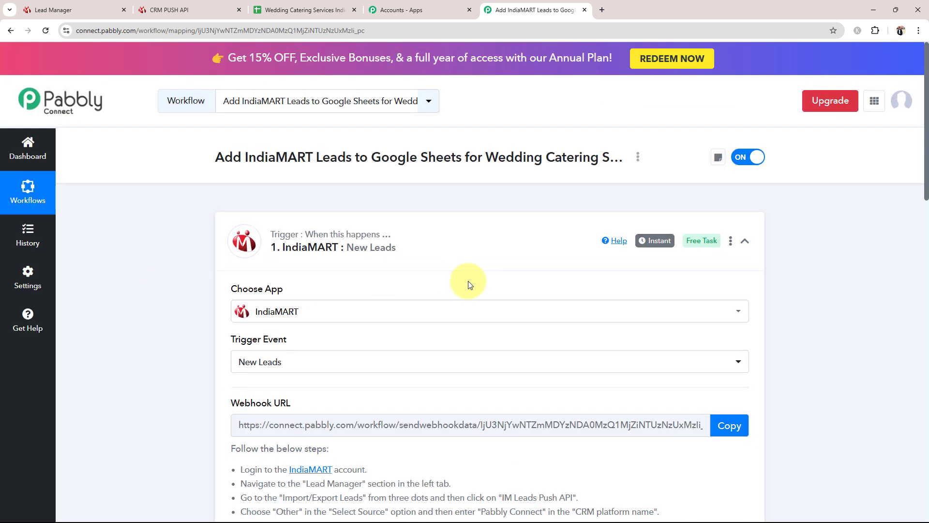
# - Collapse the IndiaMART trigger and connect the Google Sheets Add New Row action using the existing connection Google Sheets #166
pyautogui.click(424, 242)
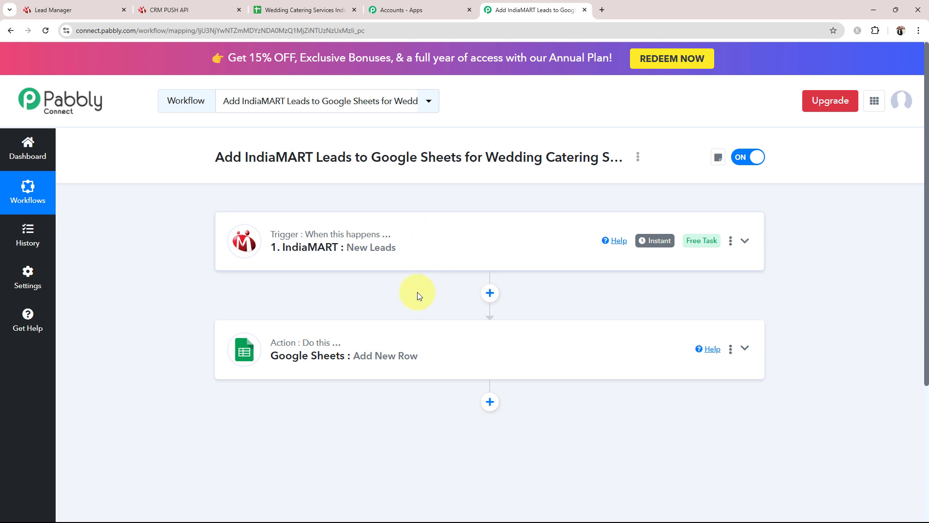
pyautogui.click(359, 356)
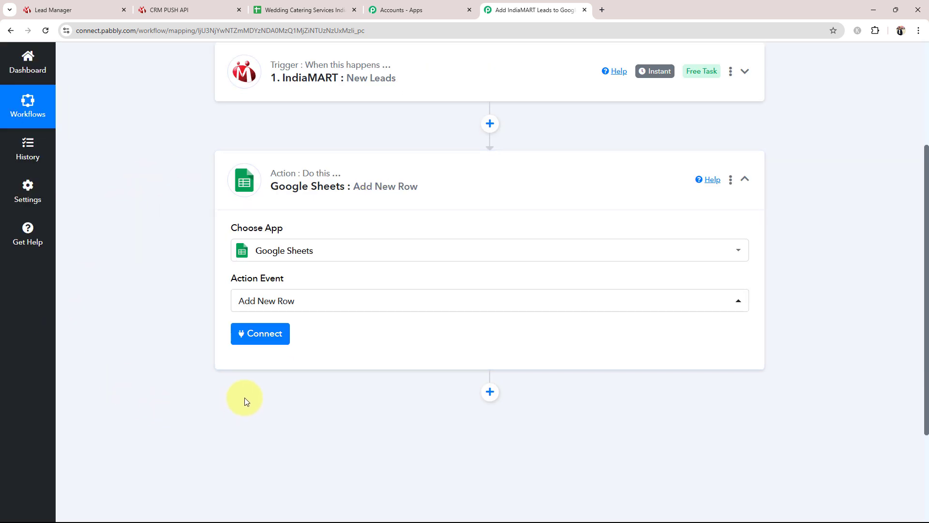
pyautogui.click(250, 338)
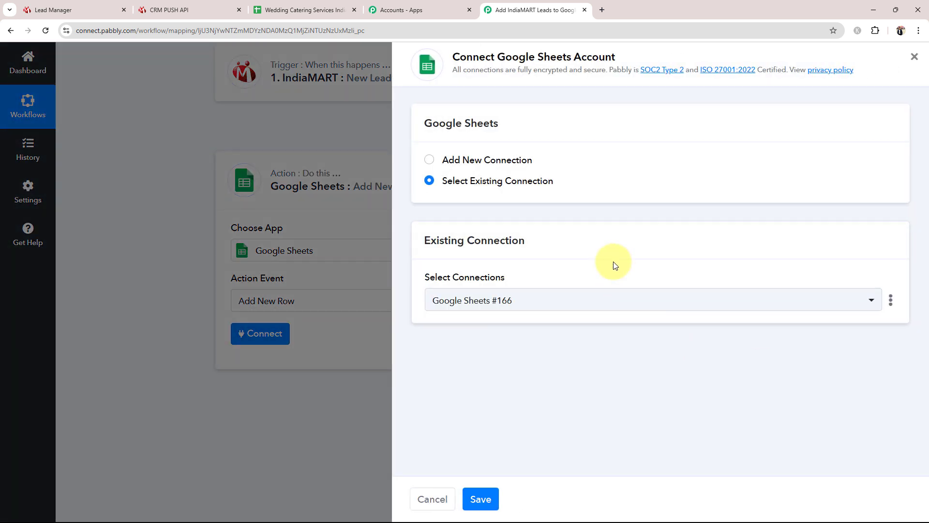
pyautogui.click(432, 160)
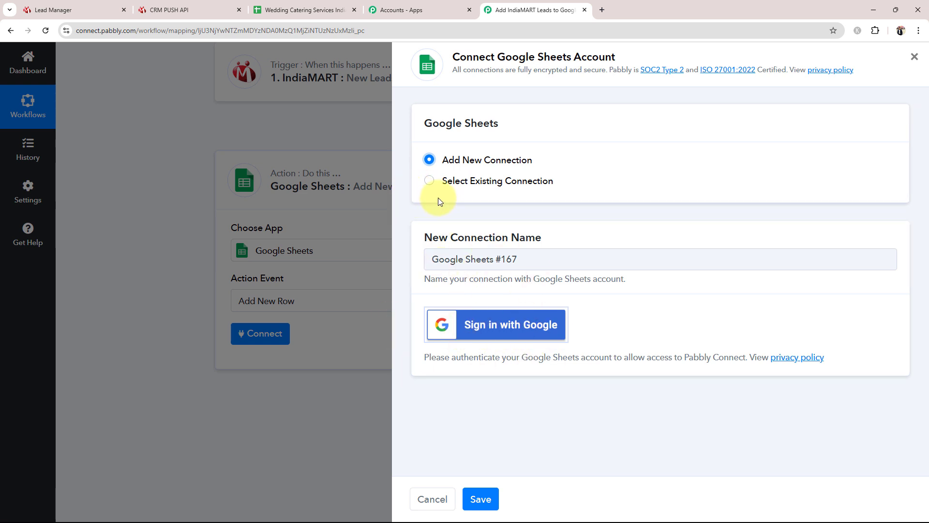
pyautogui.click(428, 187)
pyautogui.doubleClick(428, 189)
pyautogui.click(429, 183)
pyautogui.click(492, 502)
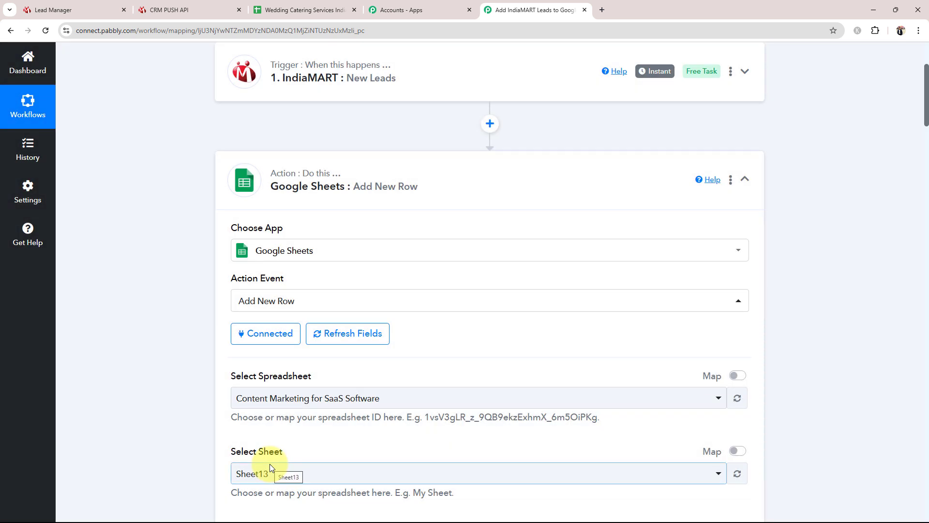
pyautogui.scroll(-5, 269, 464)
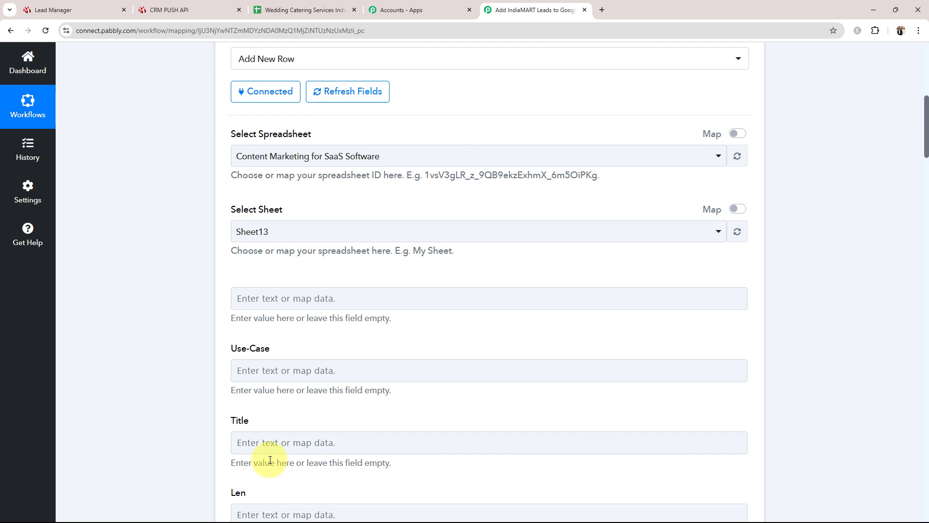
# - Check the lead spreadsheet's name in Google Sheets, and choose Wedding Catering Services IndiaMART Leads as the spreadsheet in Pabbly Connect
pyautogui.click(297, 10)
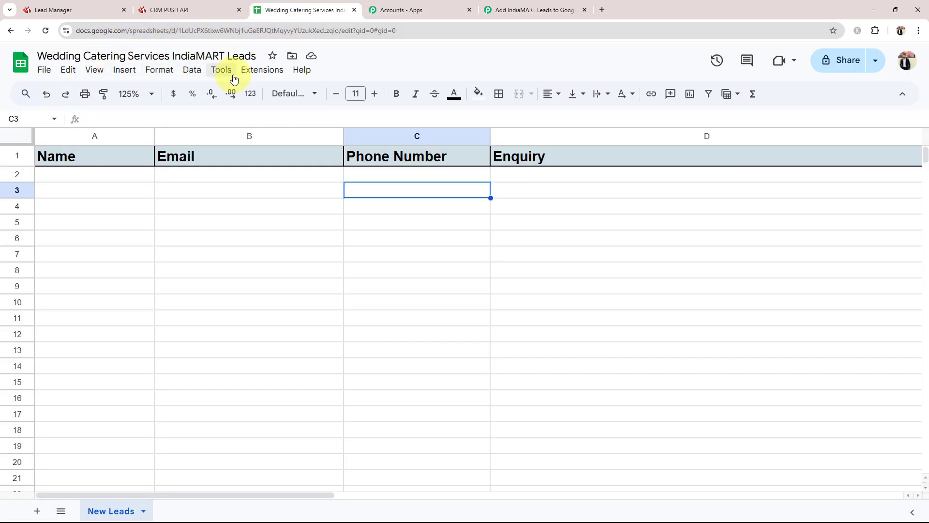
pyautogui.click(499, 11)
pyautogui.click(271, 155)
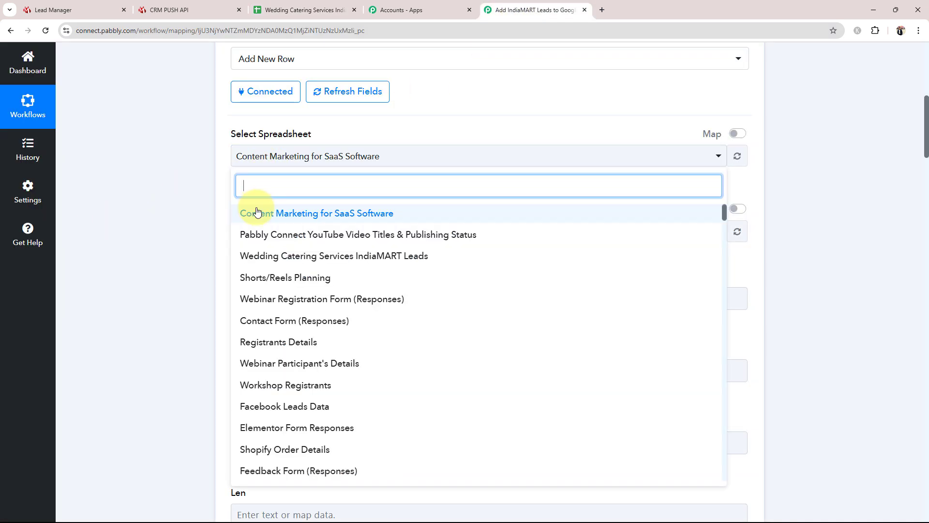
pyautogui.click(249, 257)
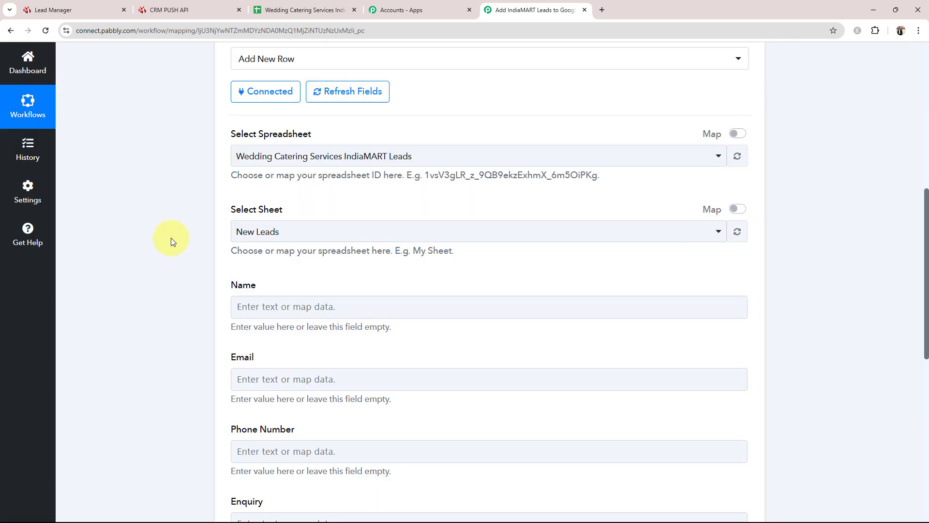
# - Choose New Leads as the sheet for the new row, and compare it with the sheet name in Google Sheets before returning to Pabbly Connect
pyautogui.scroll(-1, 276, 209)
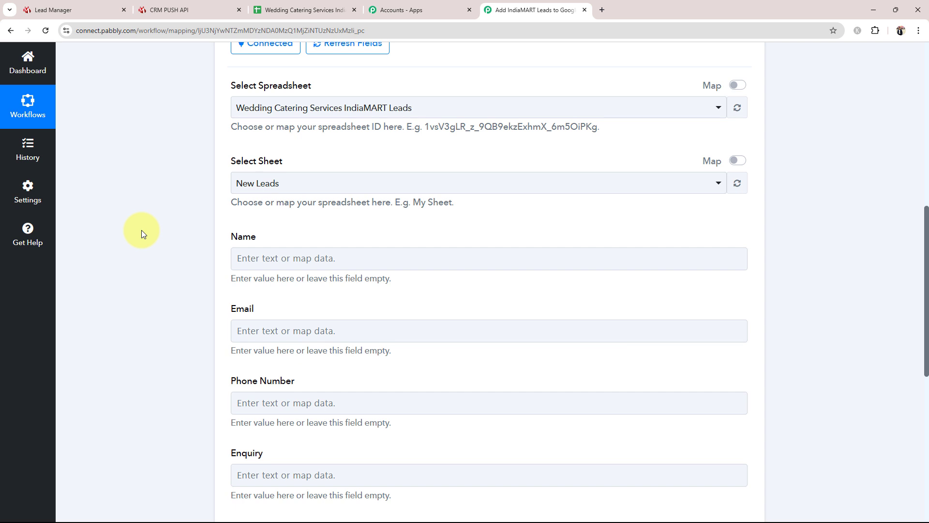
pyautogui.click(297, 184)
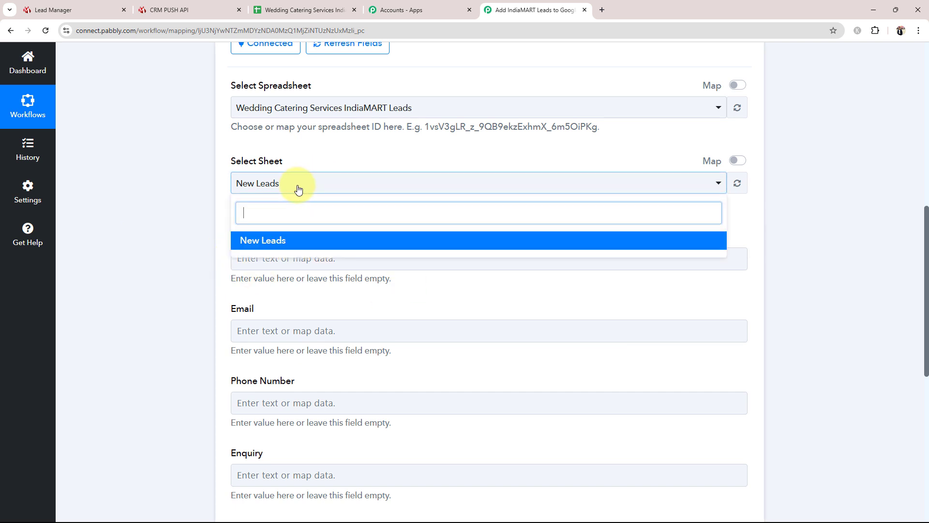
pyautogui.click(293, 240)
pyautogui.click(325, 9)
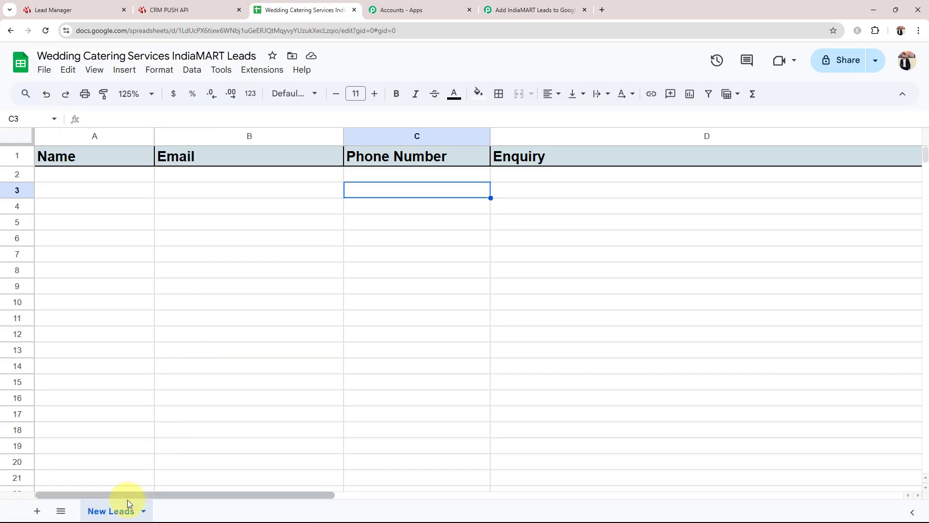
pyautogui.click(556, 7)
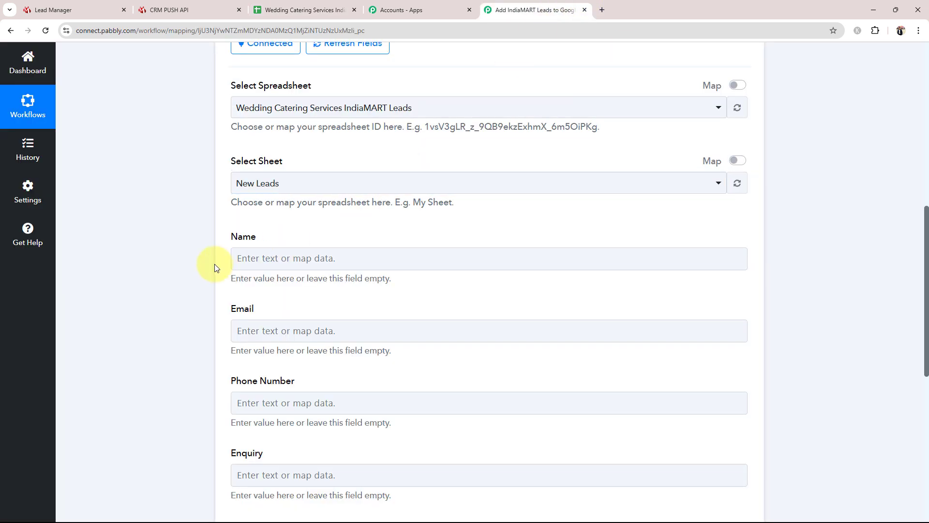
# - Map the Name field to RESPONSE SENDER NAME from the IndiaMART New Leads trigger, searching for "name"
pyautogui.scroll(-2, 228, 248)
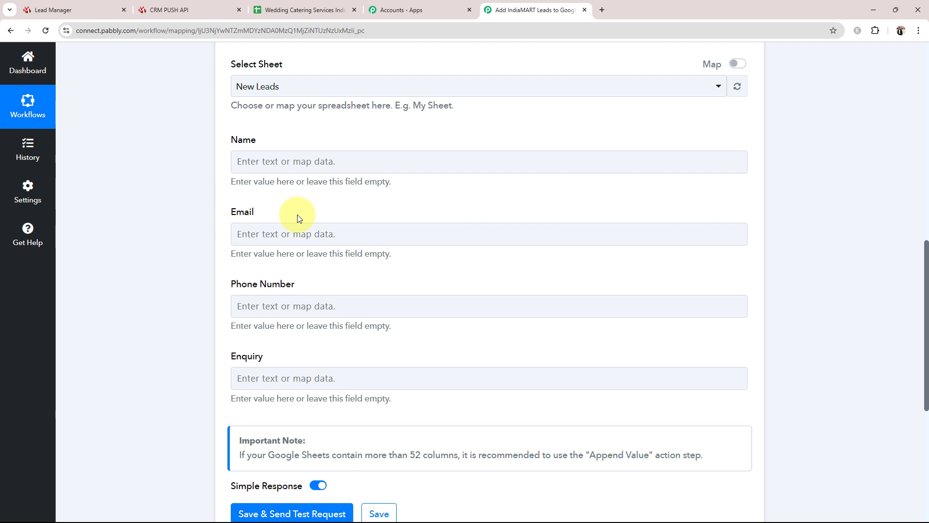
pyautogui.click(261, 173)
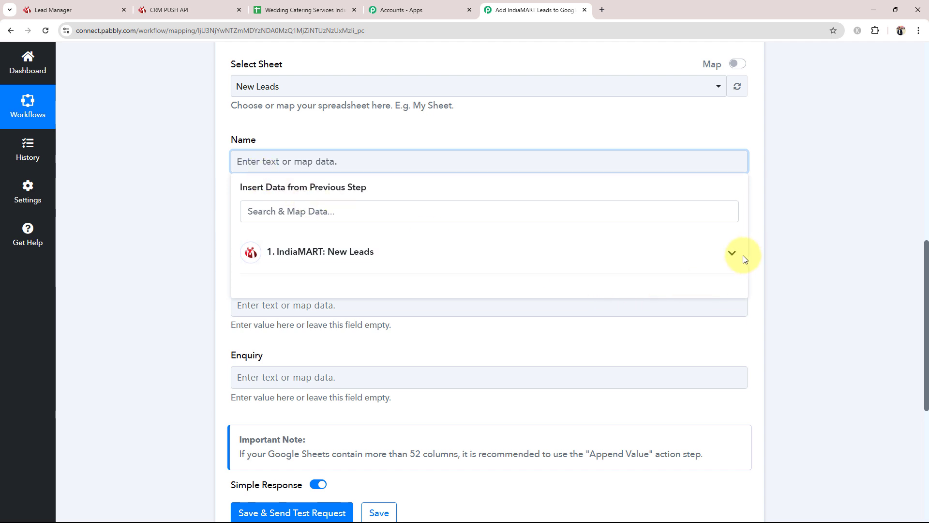
pyautogui.click(272, 211)
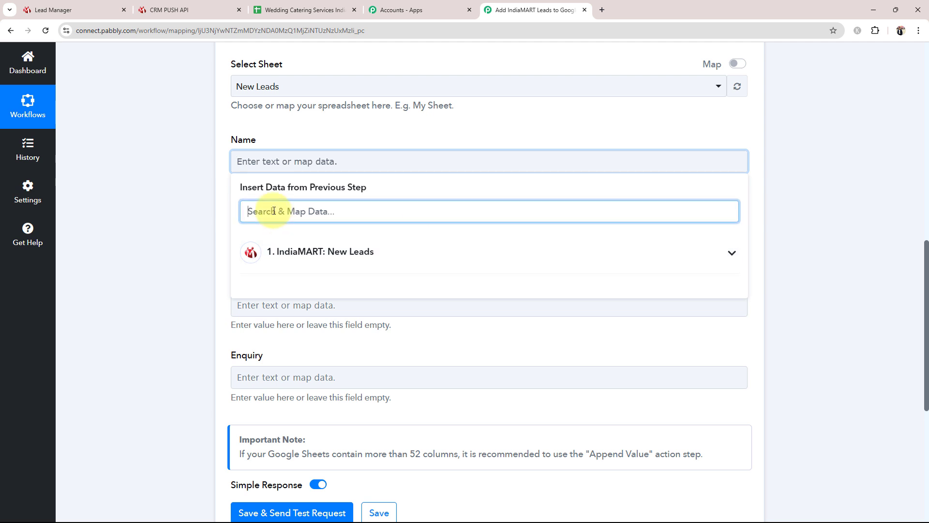
pyautogui.write('name')
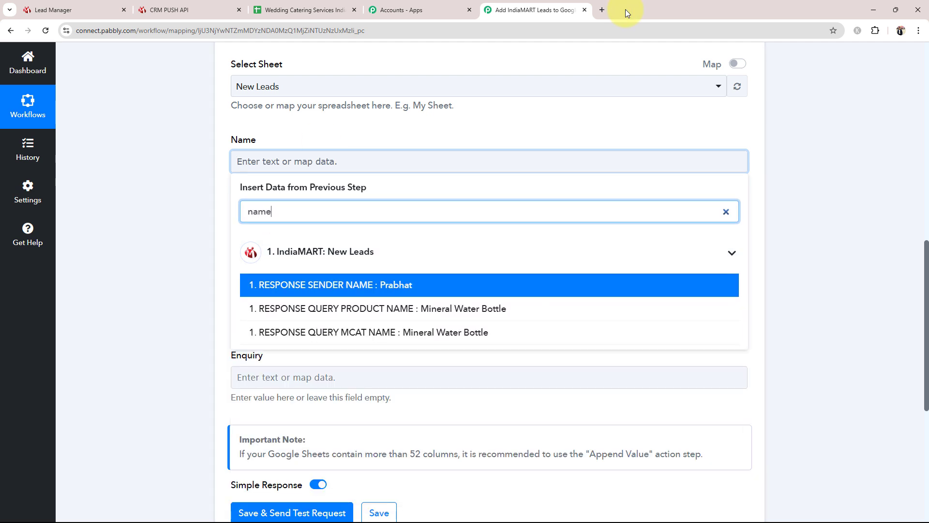
pyautogui.click(364, 298)
pyautogui.click(166, 325)
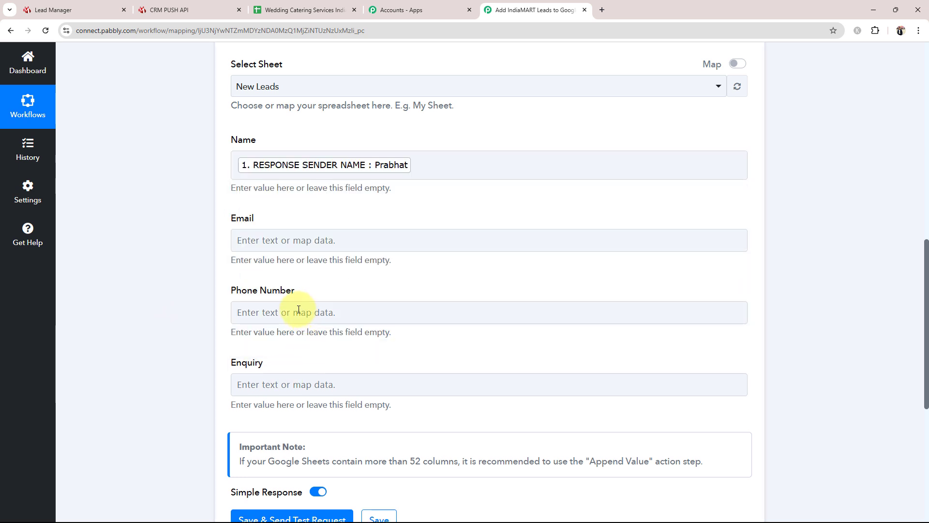
# - Map the Email field to RESPONSE SENDER EMAIL ALT from the IndiaMART trigger data
pyautogui.click(250, 241)
pyautogui.click(253, 291)
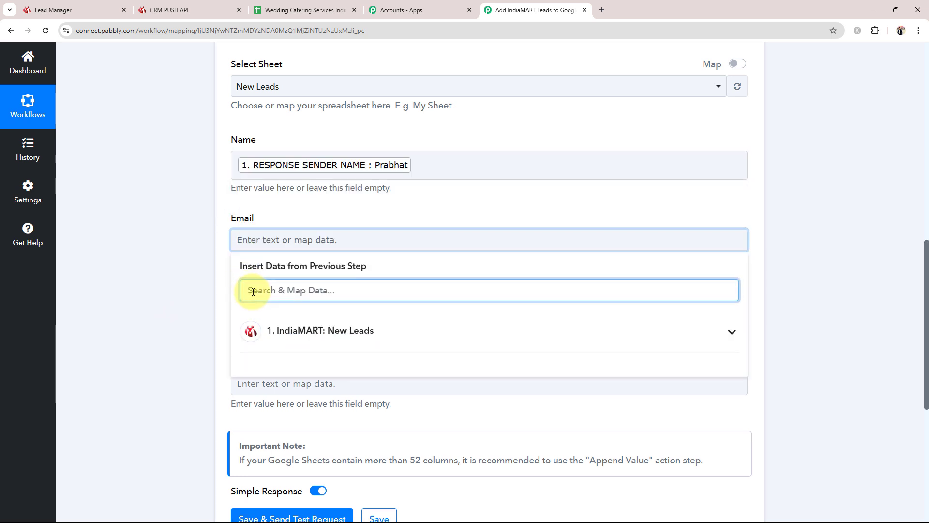
pyautogui.write('em')
pyautogui.click(284, 363)
pyautogui.click(206, 291)
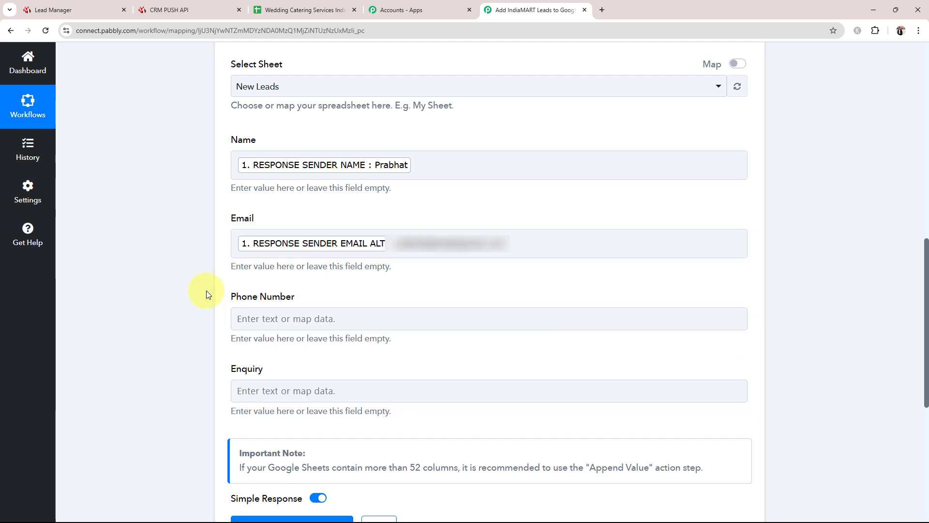
# - Map the Phone Number field to RESPONSE SENDER PHONE from the IndiaMART trigger data, searching for "pho"
pyautogui.scroll(-3, 207, 290)
pyautogui.click(286, 179)
pyautogui.click(278, 231)
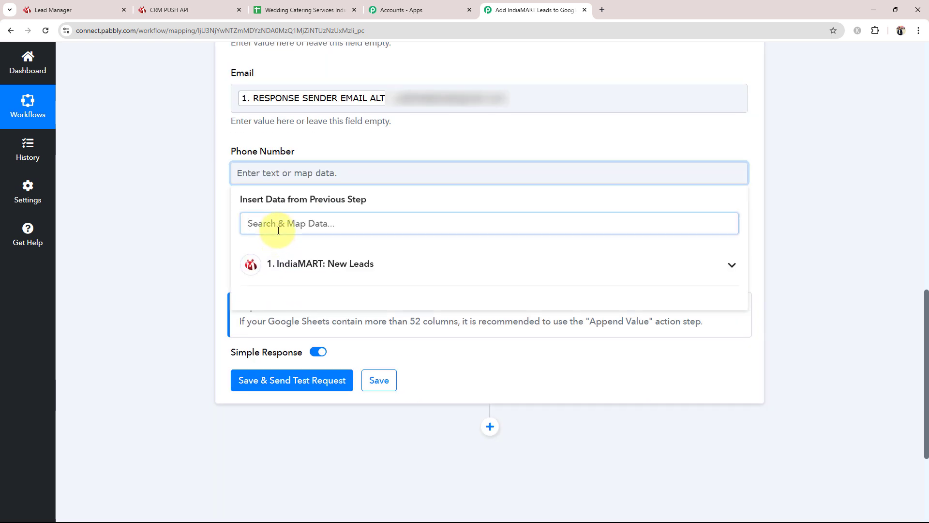
pyautogui.write('pho')
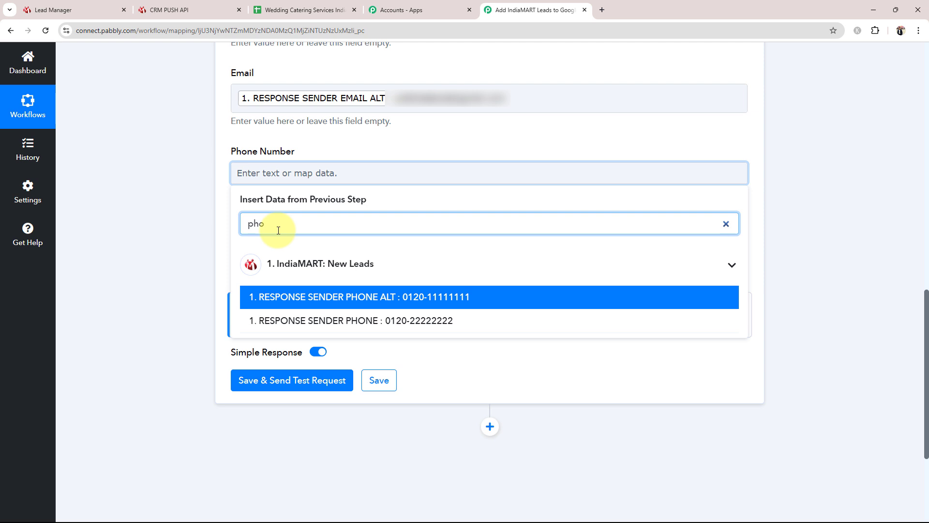
pyautogui.click(314, 322)
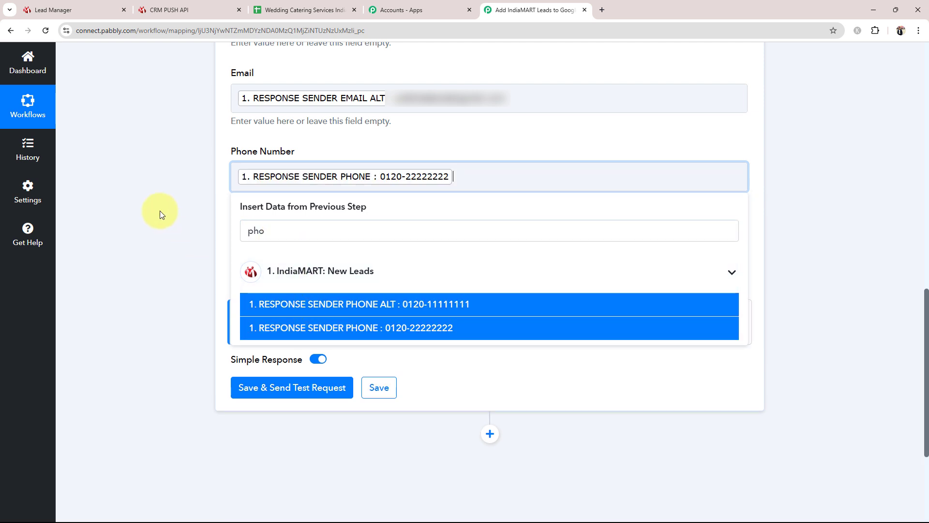
pyautogui.click(161, 214)
# - Map the Enquiry field to RESPONSE QUERY MESSAGE from the IndiaMART trigger data, searching for "query me"
pyautogui.click(305, 251)
pyautogui.click(289, 295)
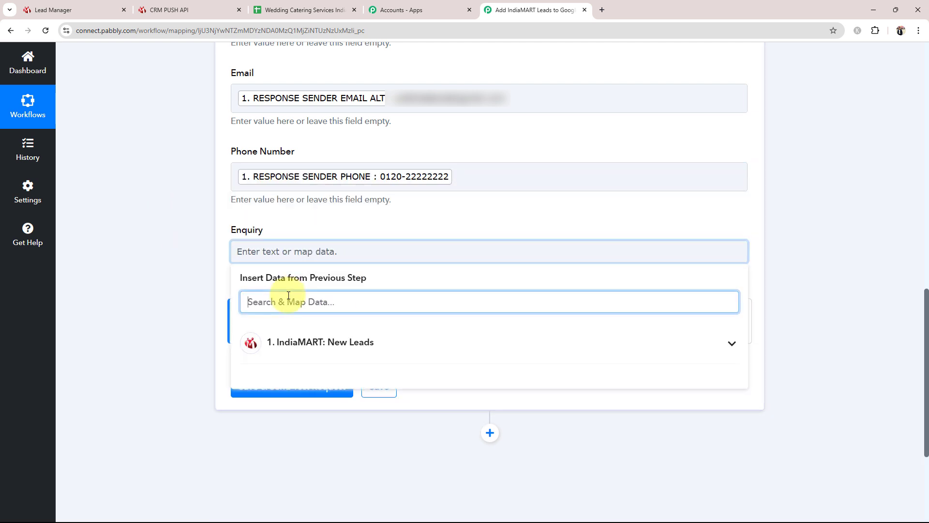
pyautogui.write('query')
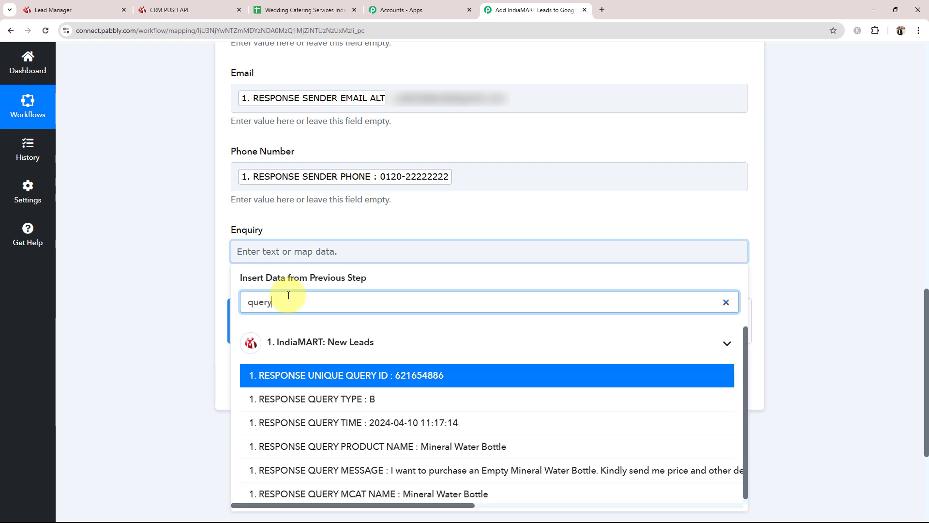
pyautogui.write(' pd')
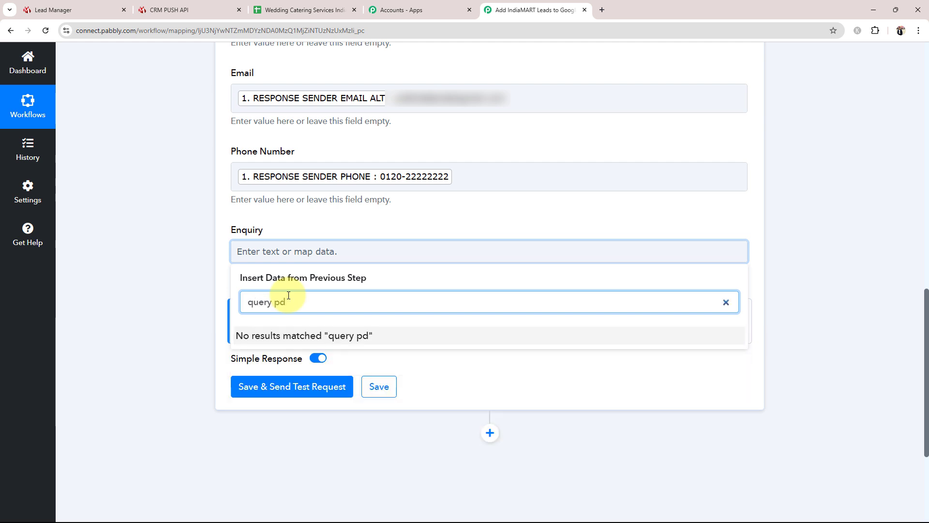
pyautogui.press('BackSpace')
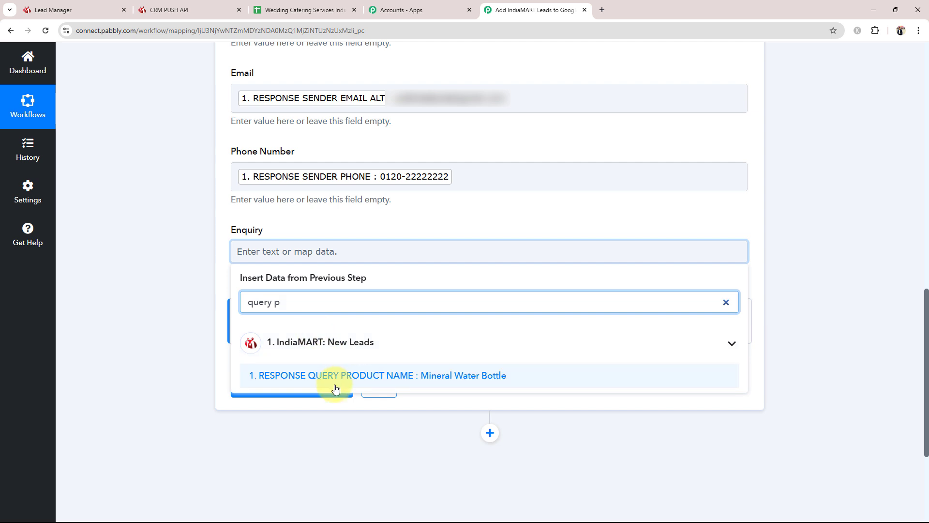
pyautogui.press('BackSpace')
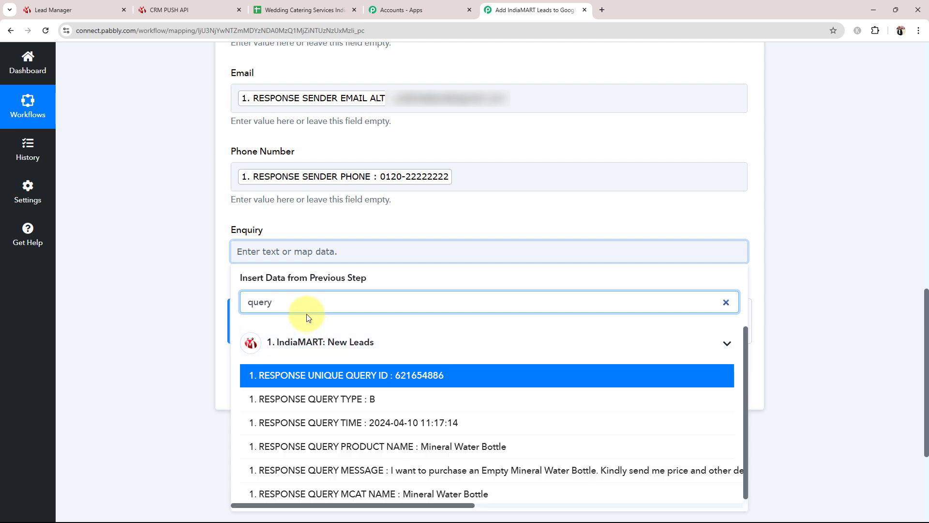
pyautogui.write('me')
pyautogui.click(357, 376)
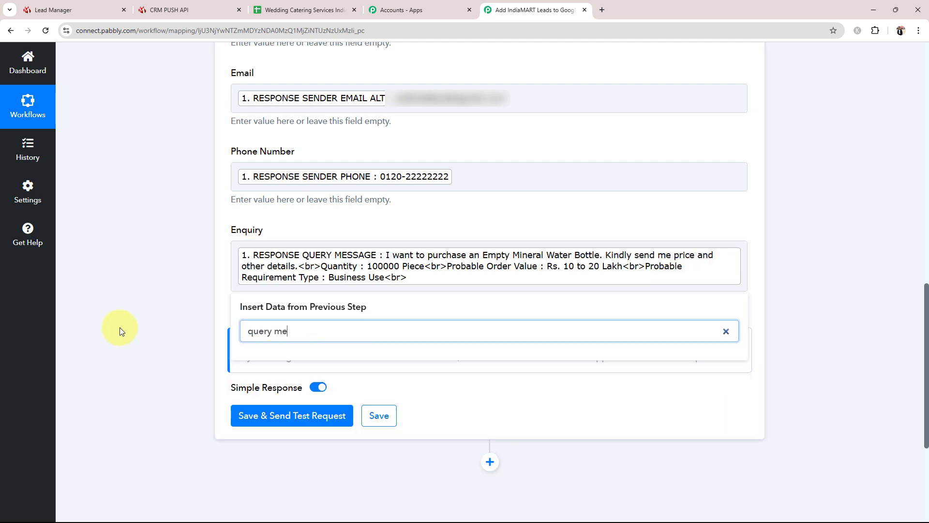
# - Compare the mapped fields with the columns in Google Sheets, and save the Pabbly Connect action while sending a test request
pyautogui.scroll(4, 120, 326)
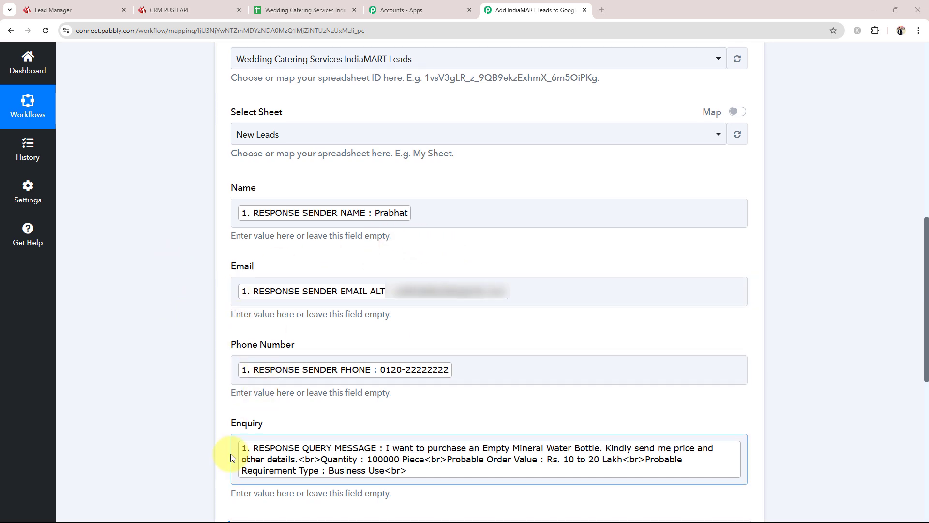
pyautogui.scroll(-1, 231, 454)
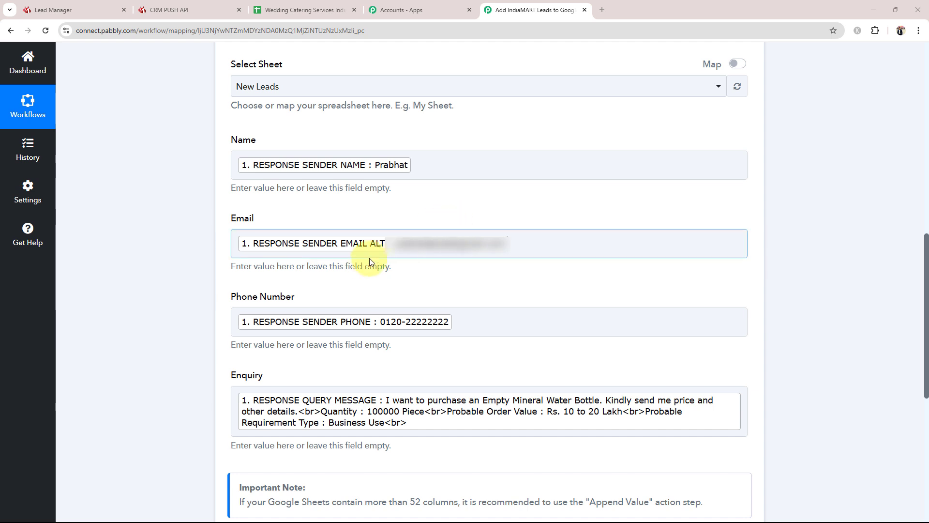
pyautogui.click(297, 9)
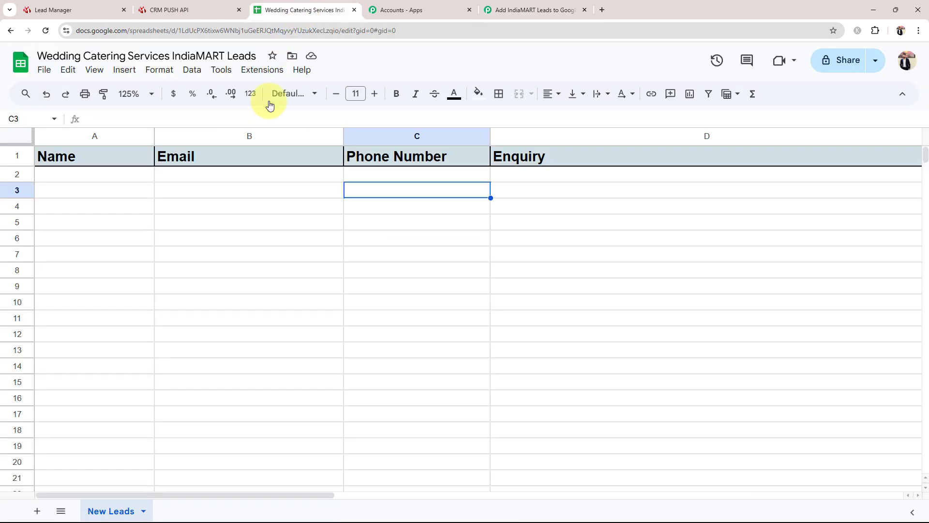
pyautogui.click(505, 10)
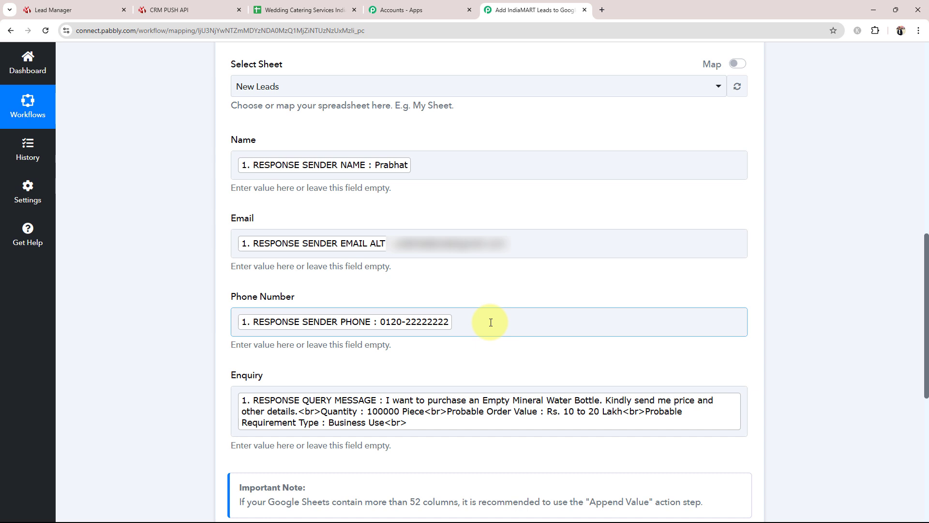
pyautogui.scroll(-4, 121, 315)
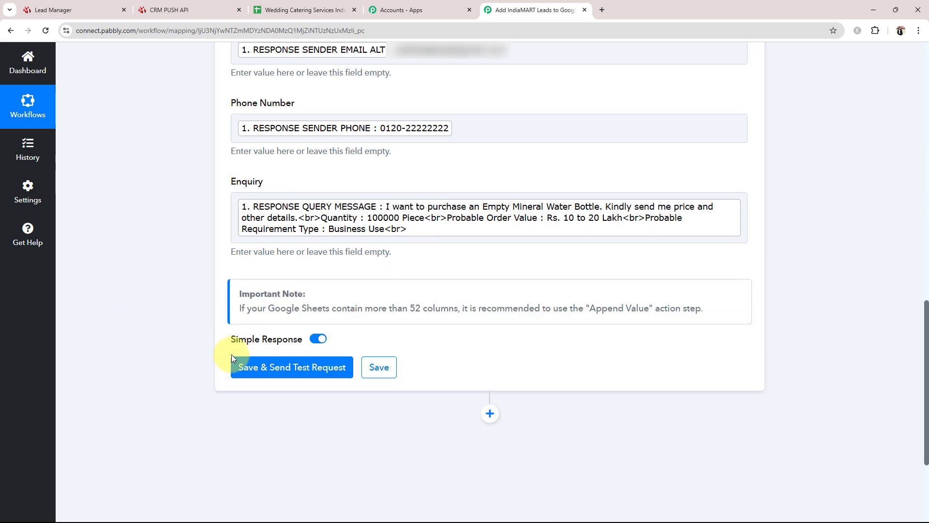
pyautogui.click(233, 368)
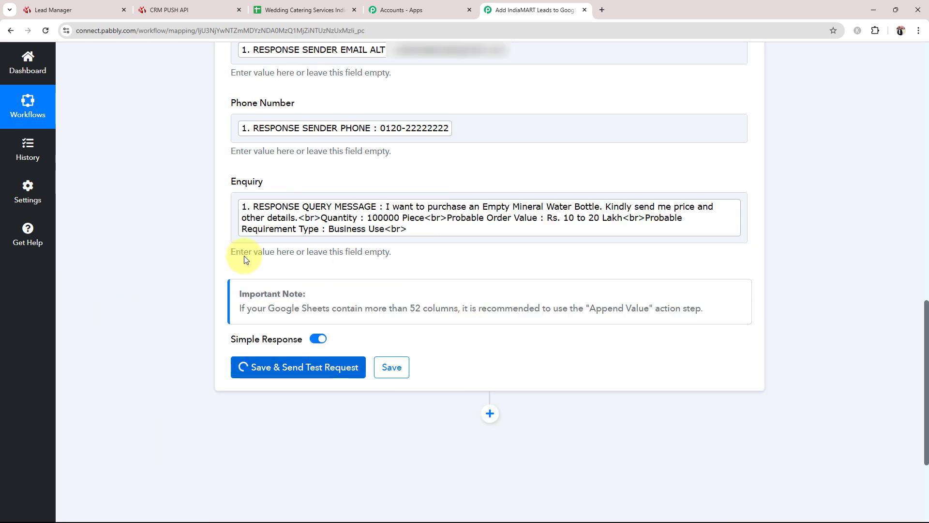
# - Check the updated range in the action's response, and switch to Google Sheets to examine the row added for the test lead
pyautogui.scroll(-4, 151, 367)
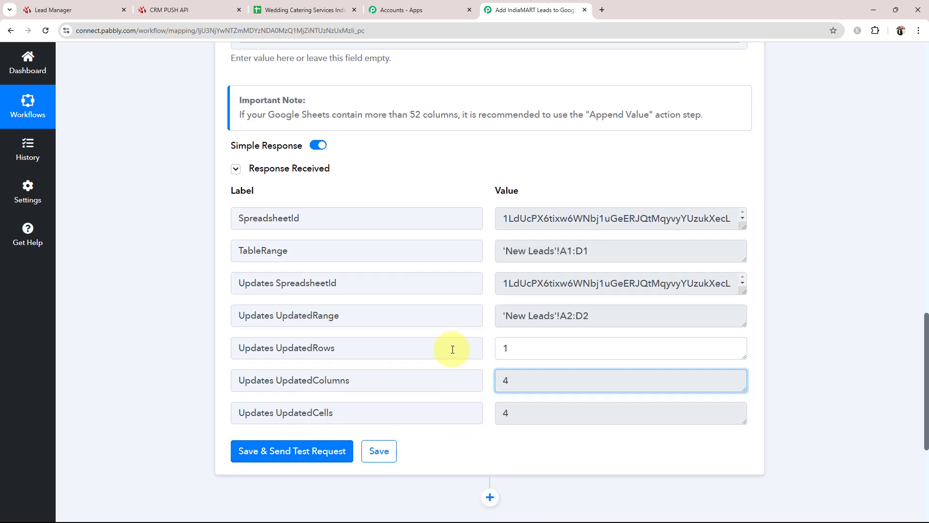
pyautogui.click(645, 290)
pyautogui.tripleClick(608, 315)
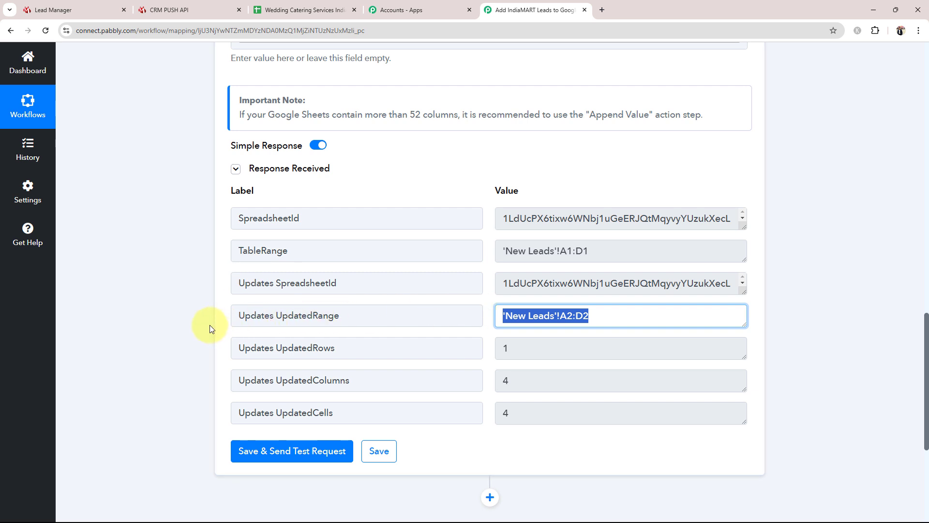
pyautogui.click(292, 5)
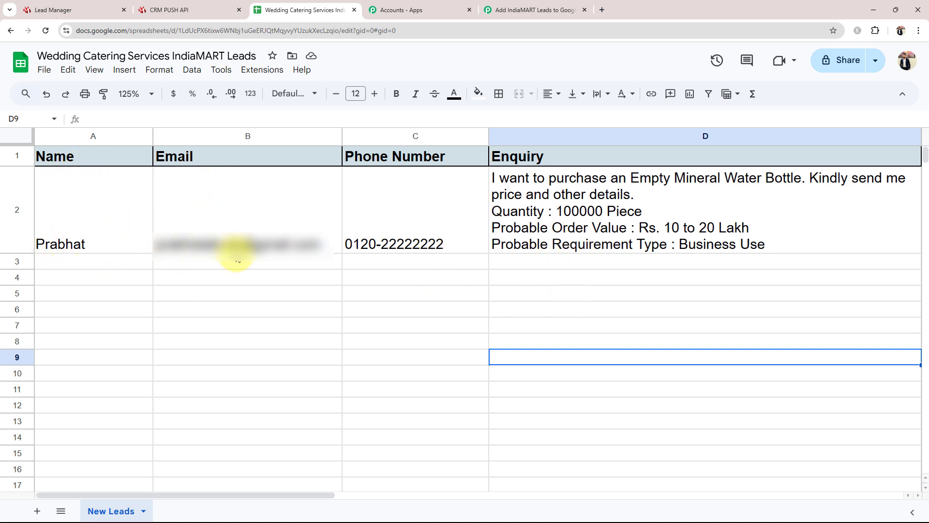
pyautogui.click(611, 240)
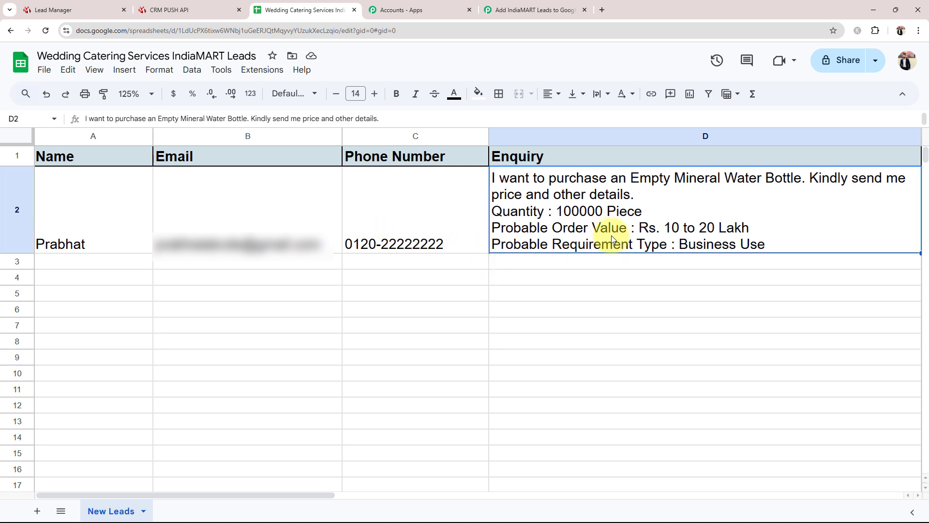
pyautogui.click(469, 293)
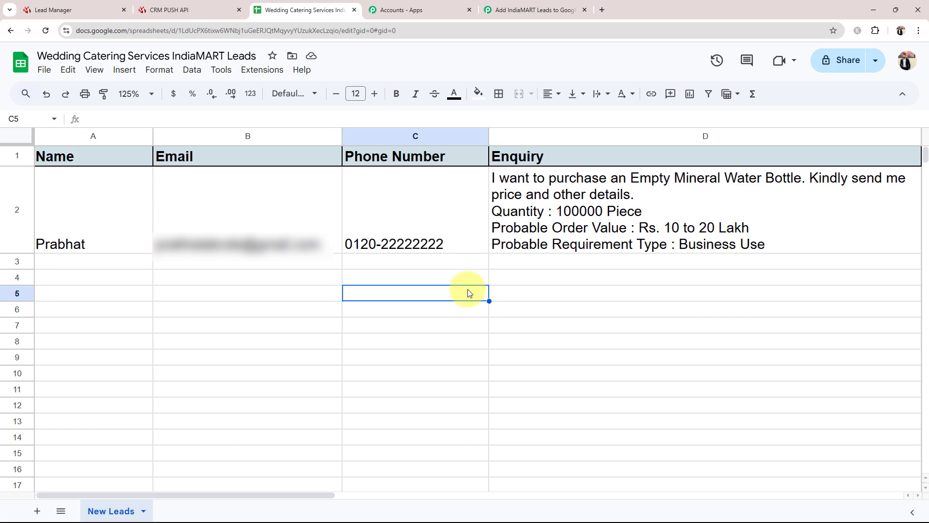
# - Switch to Pabbly Connect and collapse the Google Sheets Add New Row action, comparing the finished workflow with the lead spreadsheet
pyautogui.click(503, 4)
pyautogui.moveTo(923, 370); pyautogui.dragTo(928, 142)
pyautogui.click(483, 129)
pyautogui.scroll(4, 338, 375)
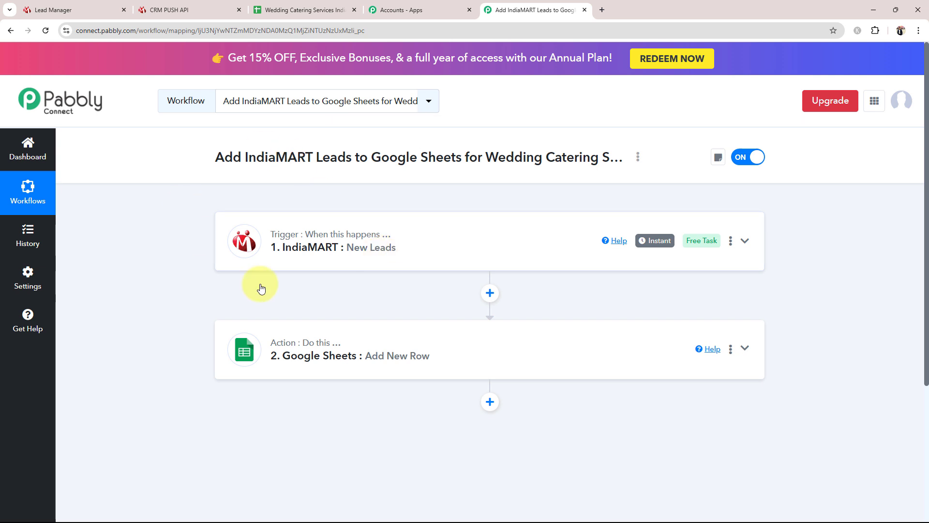
pyautogui.click(278, 9)
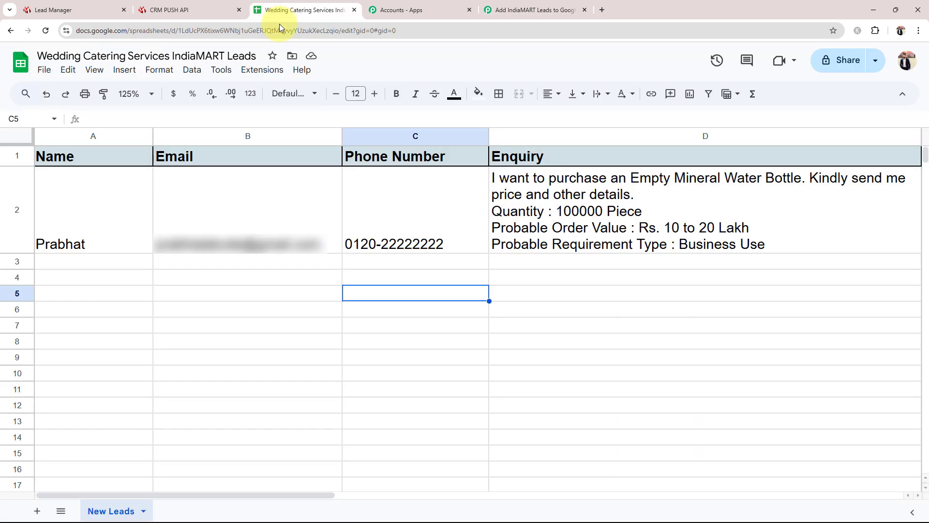
pyautogui.click(532, 9)
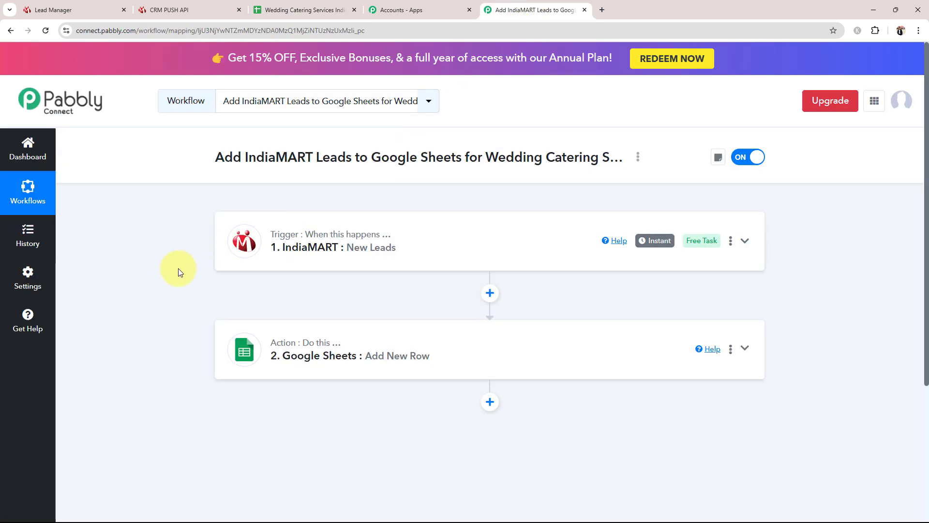